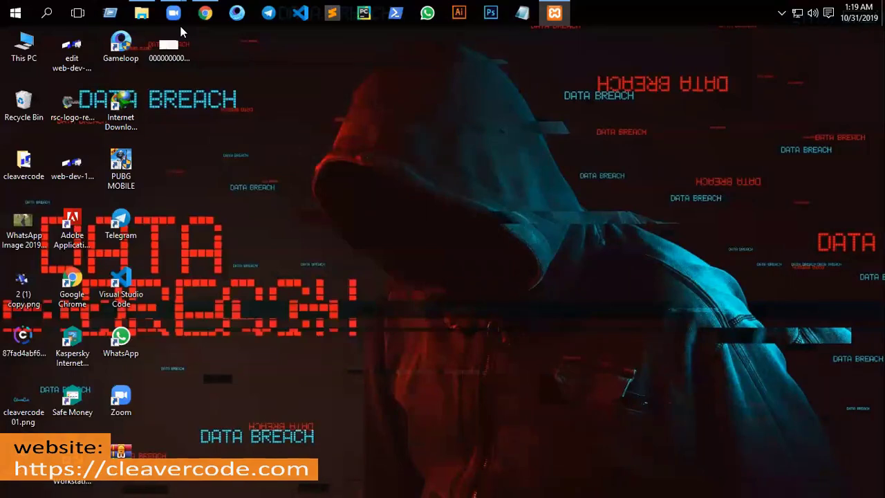
# - Load localhost in Chrome and open phpMyAdmin from the XAMPP dashboard
pyautogui.click(205, 13)
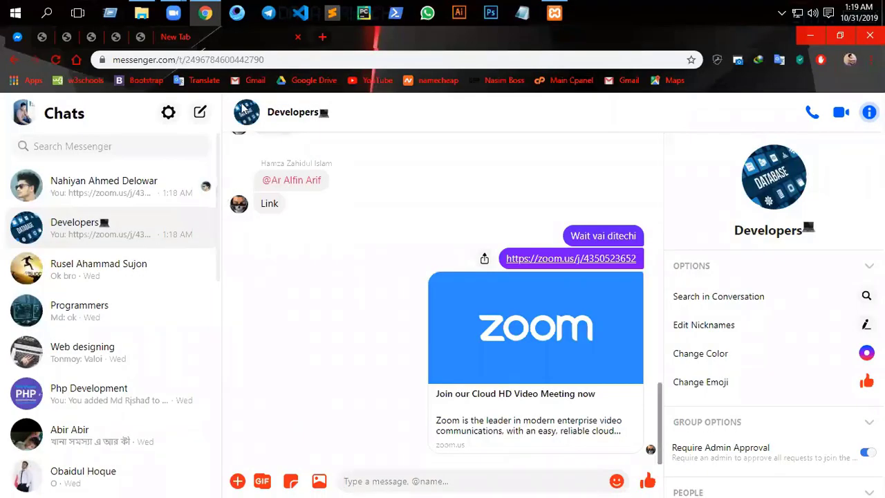
pyautogui.click(192, 40)
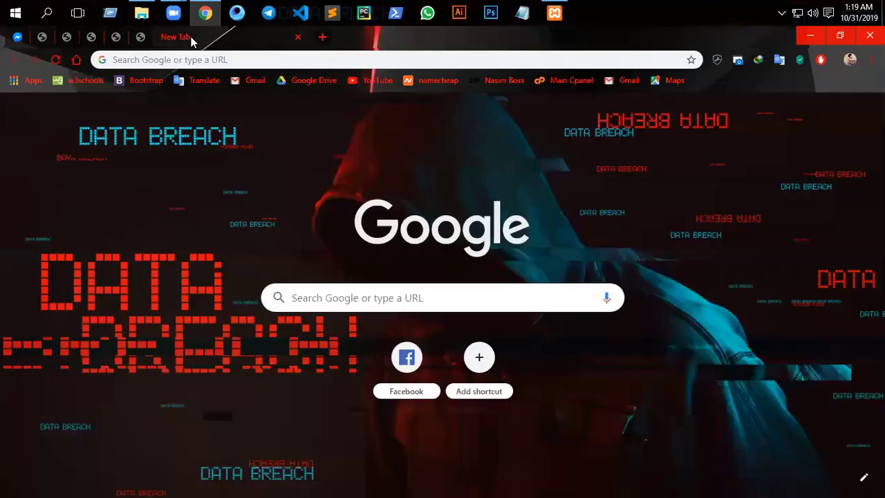
pyautogui.click(181, 61)
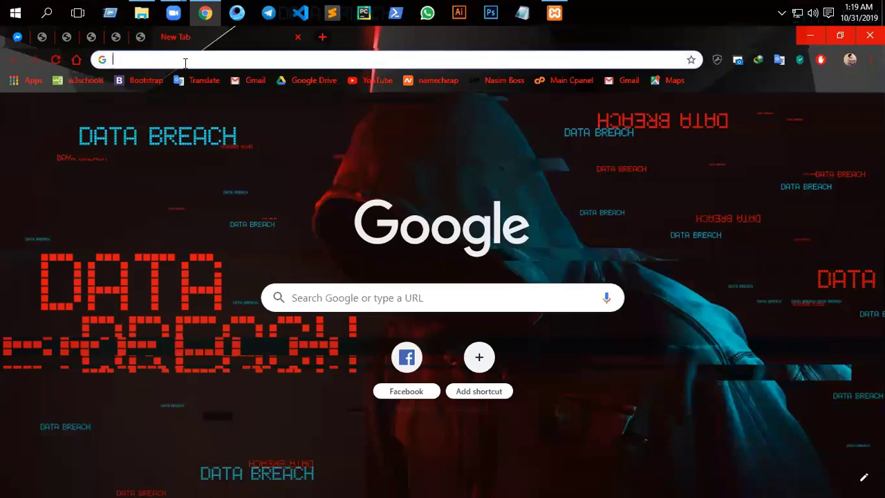
pyautogui.write('lo')
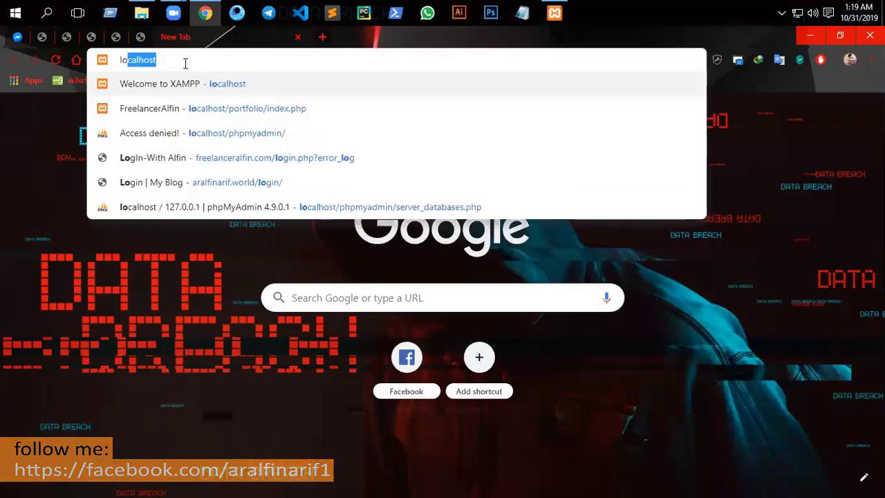
pyautogui.press('Return')
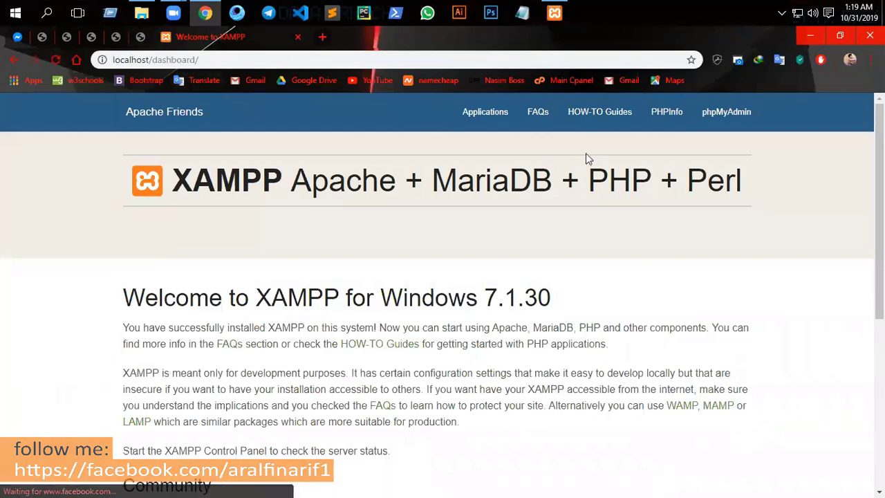
pyautogui.click(719, 116)
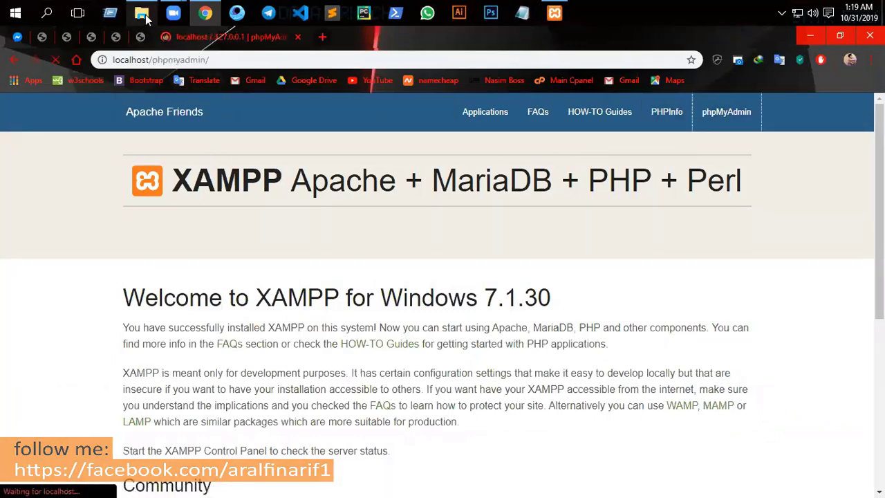
# - Copy all seven project folders inside D:\PhPmyAdmiN\New folder
pyautogui.click(141, 12)
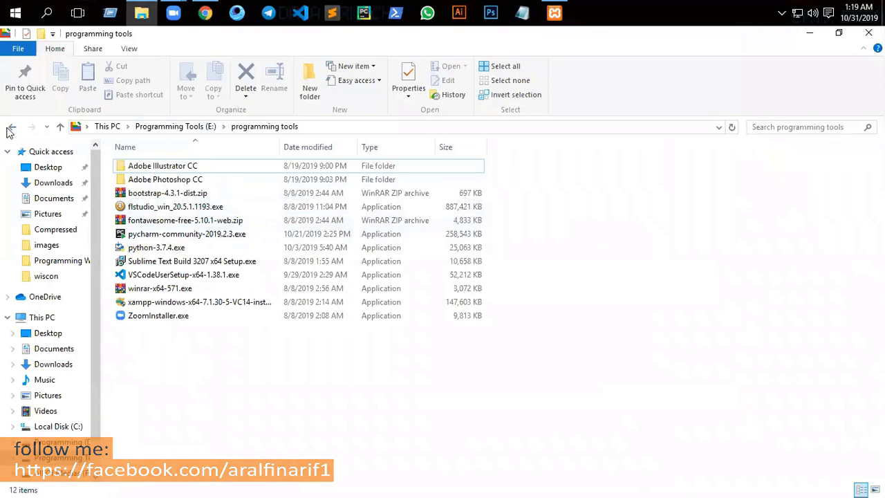
pyautogui.click(11, 128)
pyautogui.click(11, 128)
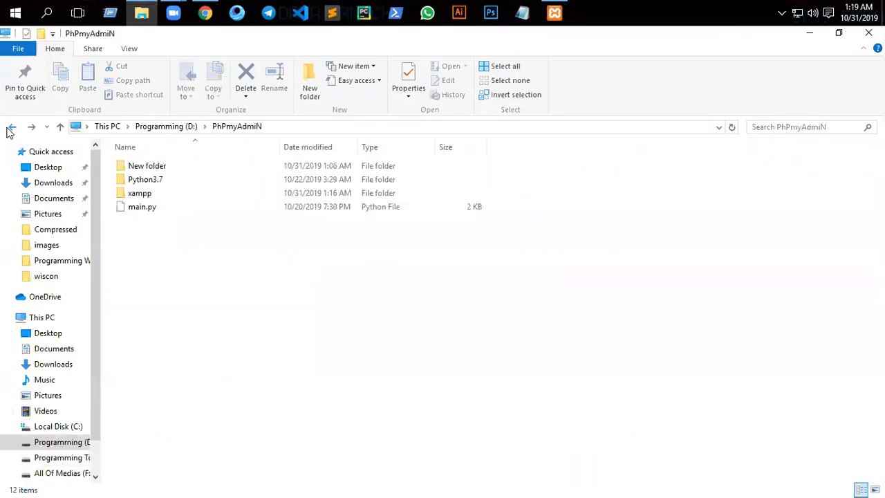
pyautogui.doubleClick(147, 194)
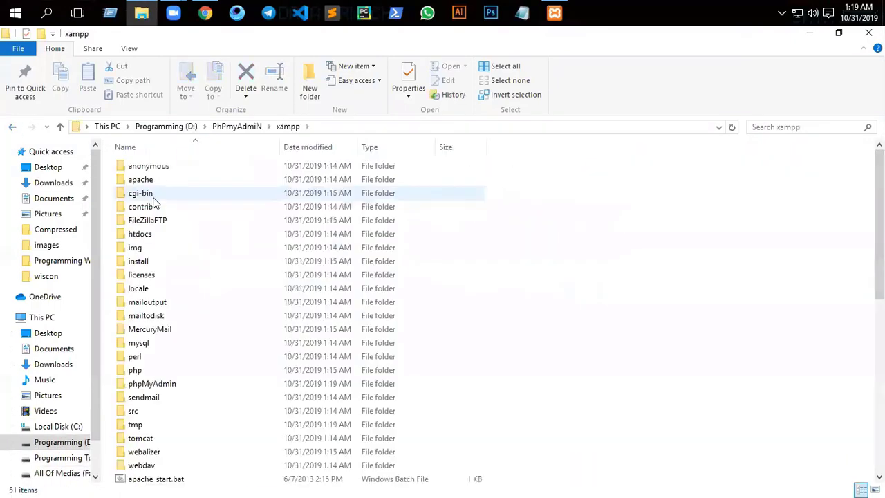
pyautogui.click(12, 126)
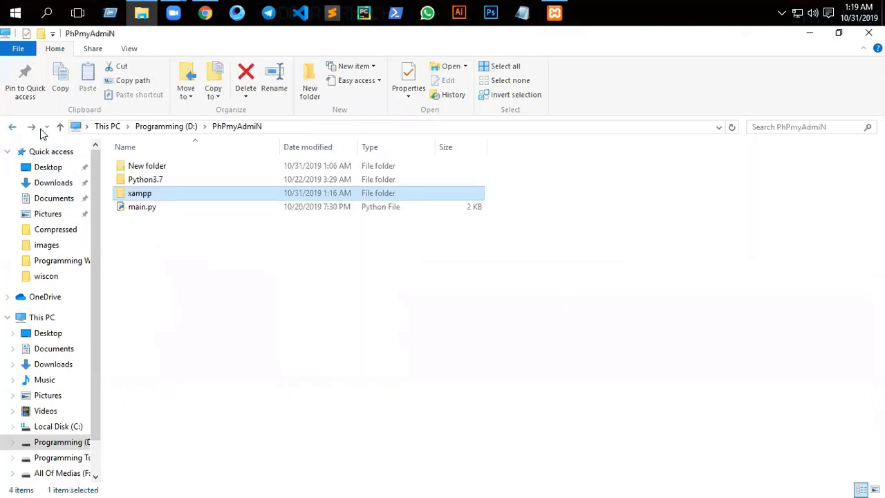
pyautogui.click(164, 172)
pyautogui.doubleClick(164, 172)
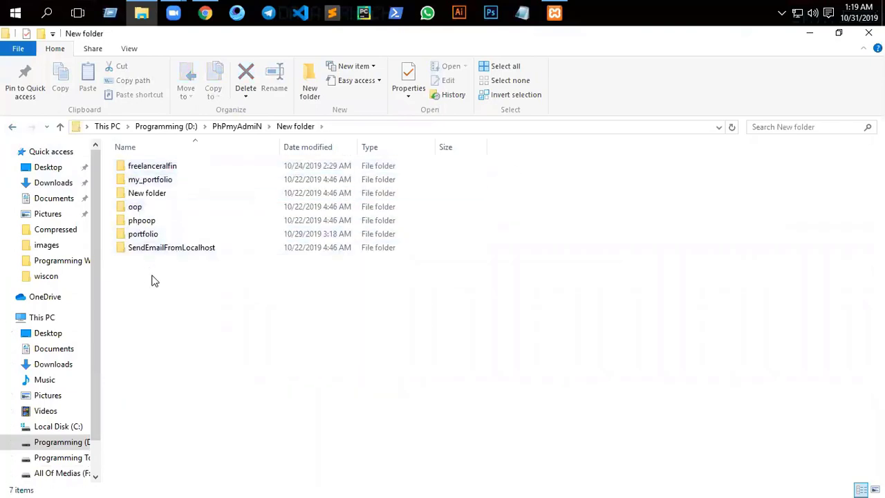
pyautogui.hotkey('ctrl', 'a')
pyautogui.hotkey('ctrl', 'c')
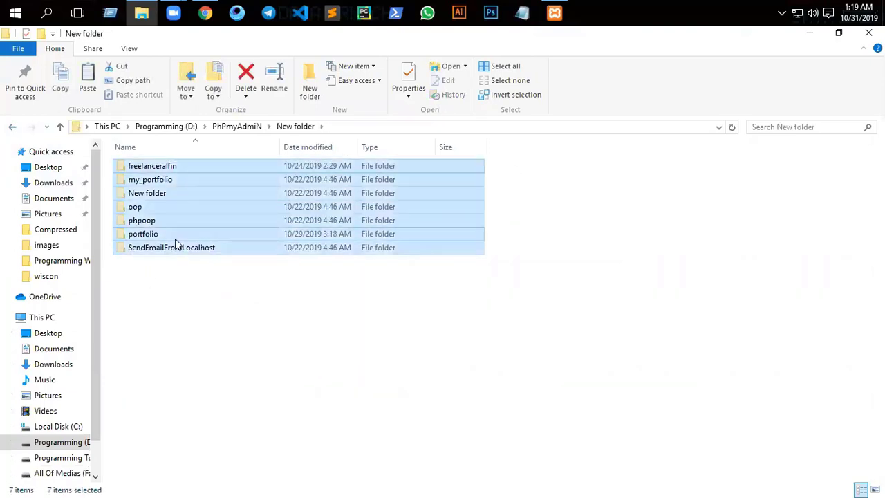
# - Go to xampp\htdocs and select its eight default items
pyautogui.click(11, 126)
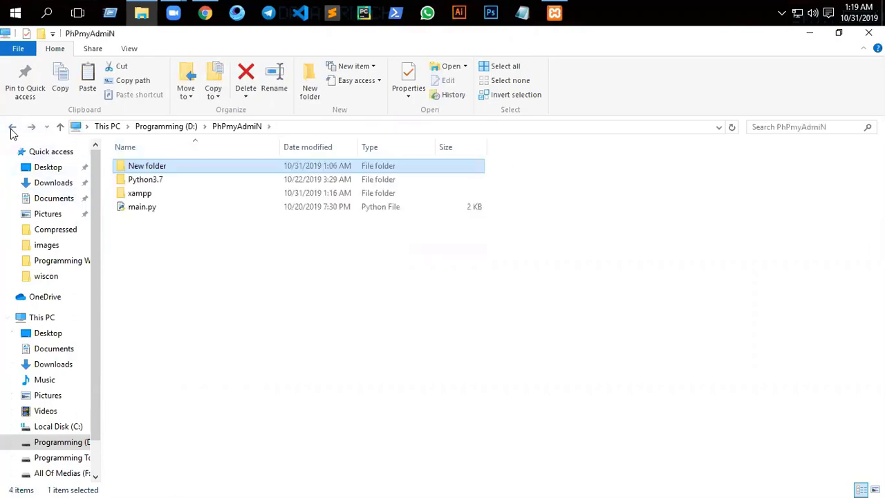
pyautogui.doubleClick(141, 195)
pyautogui.doubleClick(155, 240)
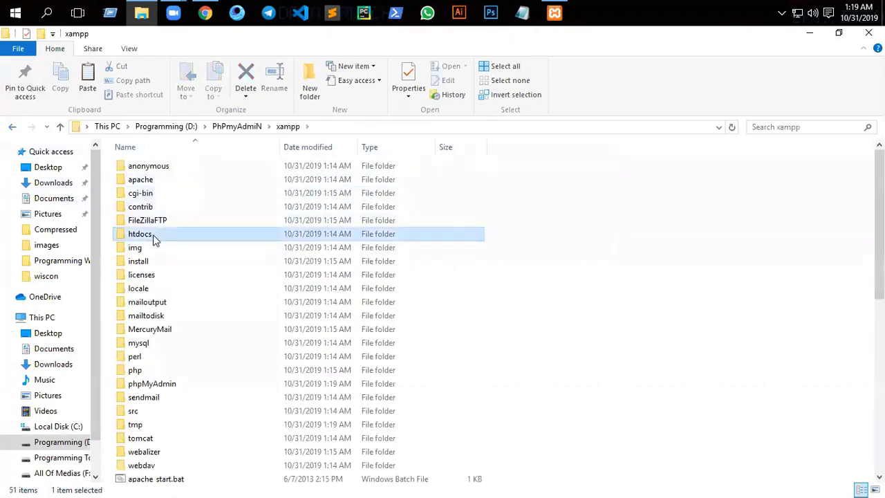
pyautogui.moveTo(159, 303); pyautogui.dragTo(178, 166)
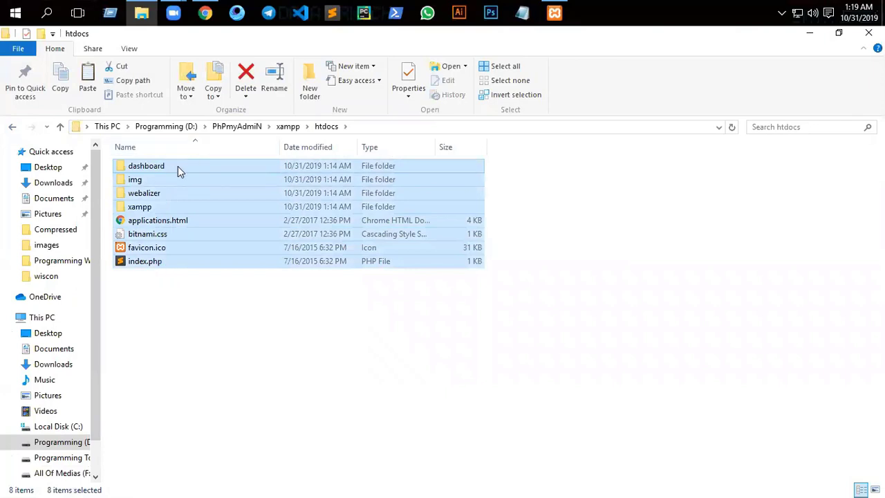
# - Mark the eight selected htdocs items as Hidden, applying it to the selected items only
pyautogui.rightClick(178, 166)
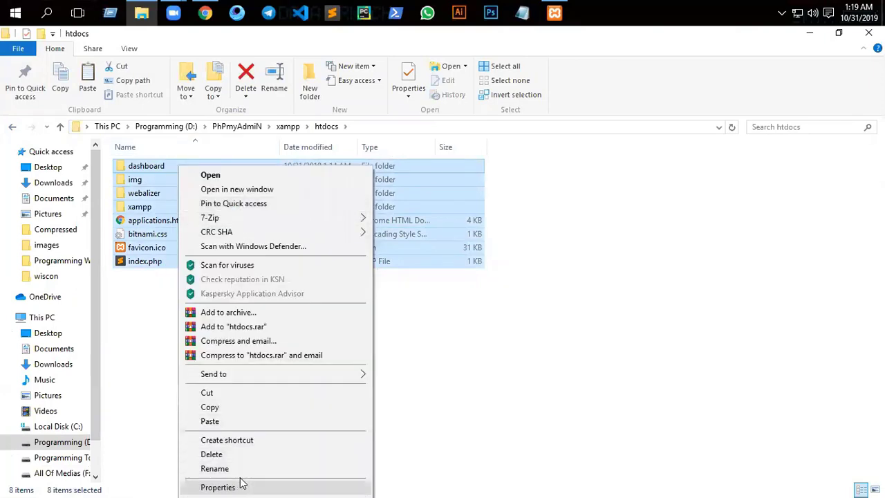
pyautogui.click(235, 487)
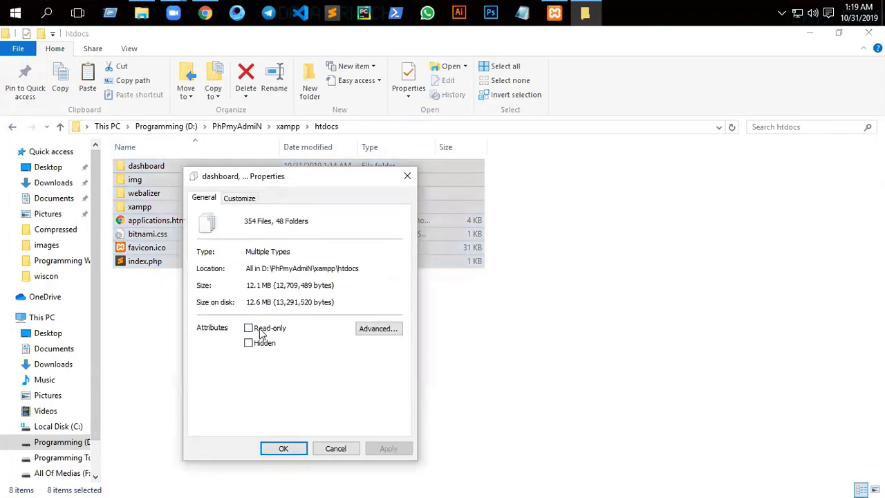
pyautogui.click(253, 345)
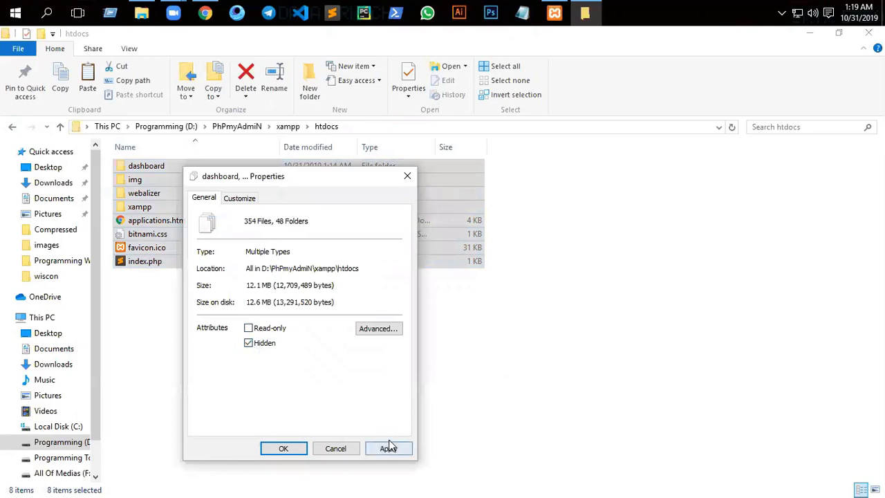
pyautogui.click(387, 448)
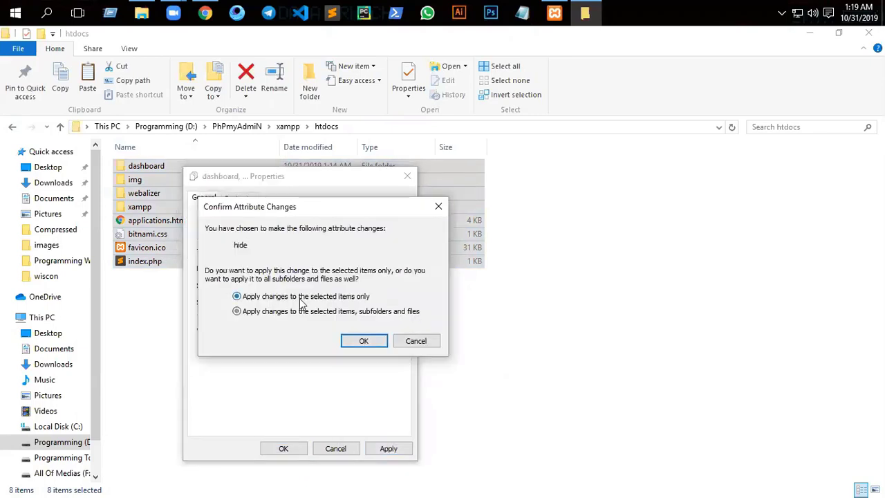
pyautogui.click(364, 341)
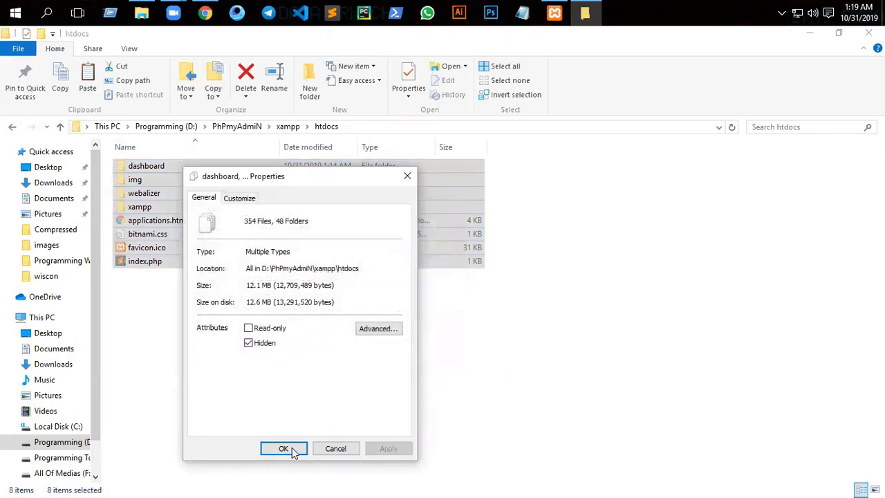
pyautogui.click(293, 448)
# - Refresh htdocs, paste the seven copied project folders, and select them
pyautogui.rightClick(163, 194)
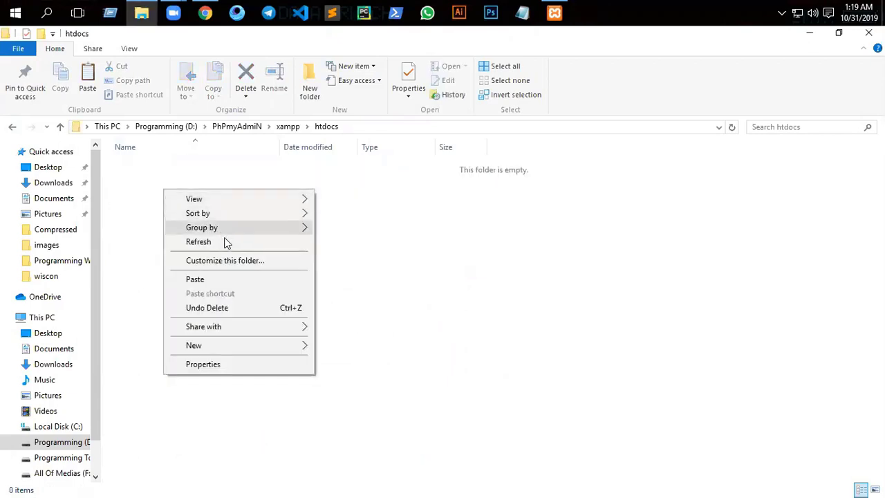
pyautogui.click(226, 241)
pyautogui.rightClick(192, 187)
pyautogui.click(247, 241)
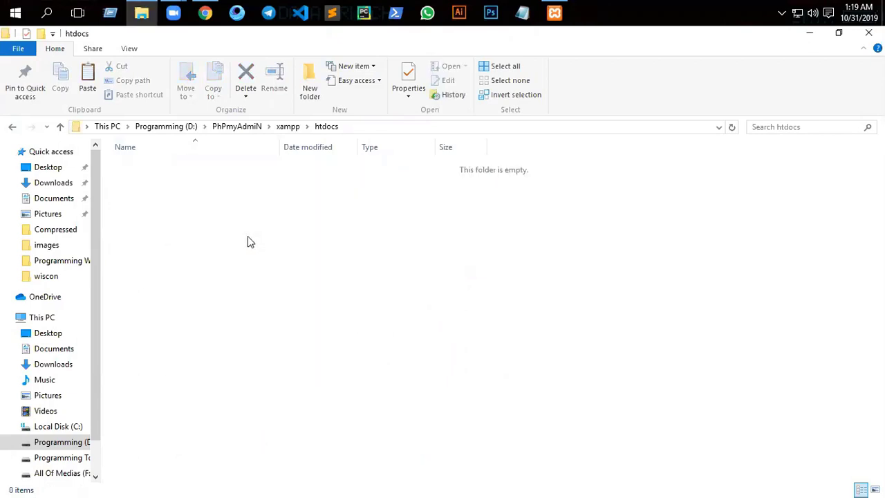
pyautogui.hotkey('ctrl', 'a')
pyautogui.click(182, 272)
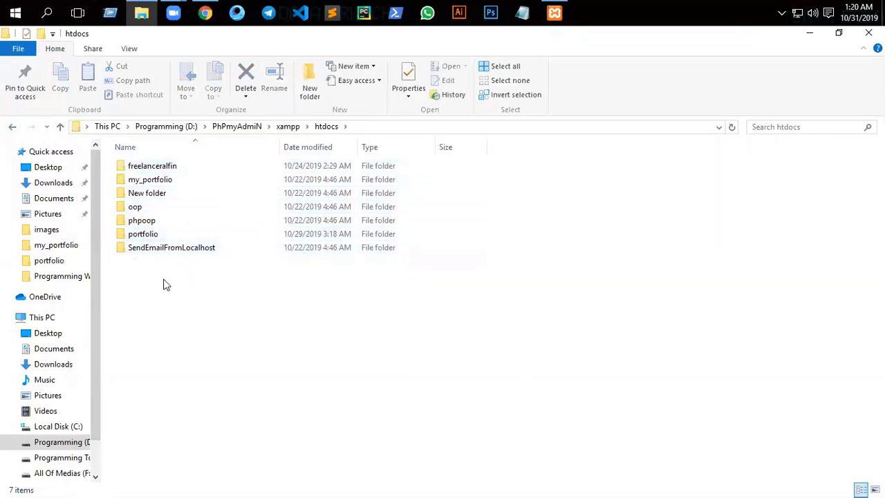
pyautogui.moveTo(166, 282); pyautogui.dragTo(181, 159)
pyautogui.click(337, 14)
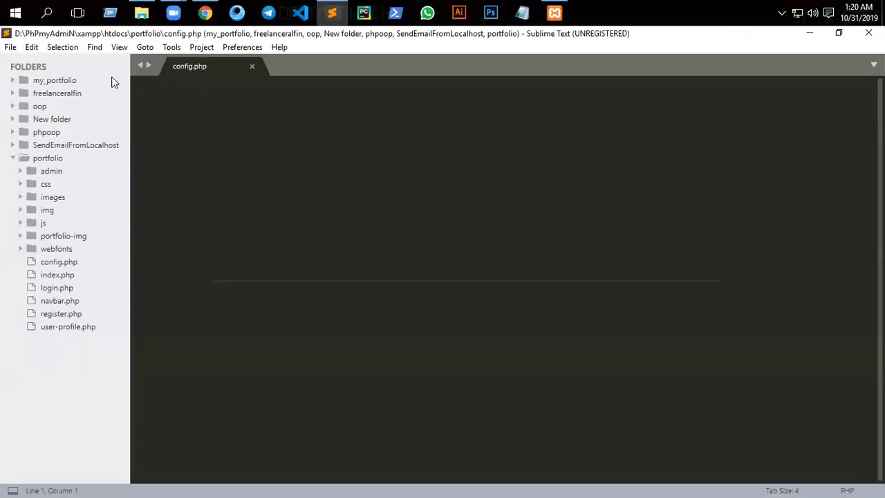
# - Remove my_portfolio, freelanceralfin, oop, New folder, phpoop and SendEmailFromLocalhost from the Sublime project
pyautogui.rightClick(30, 81)
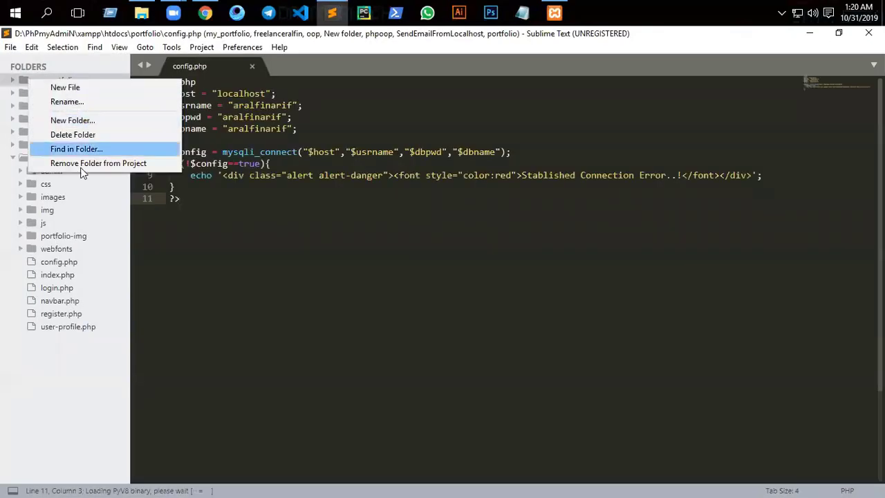
pyautogui.click(79, 163)
pyautogui.rightClick(58, 82)
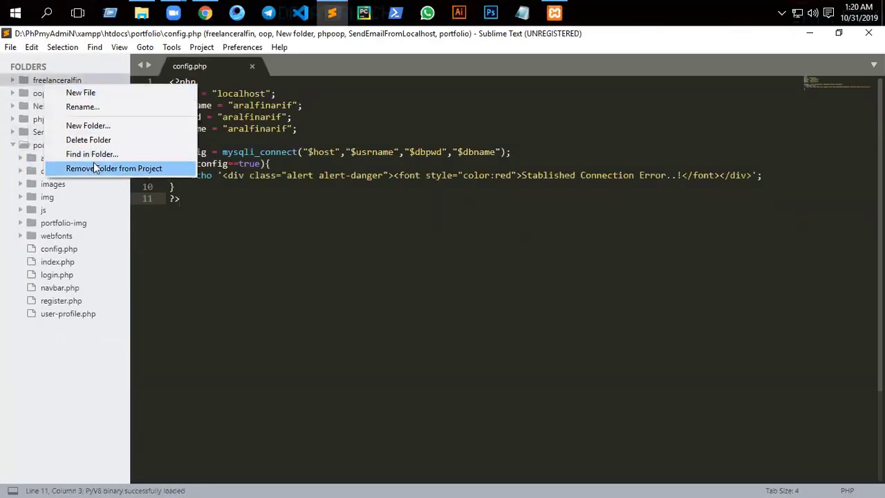
pyautogui.click(97, 168)
pyautogui.rightClick(47, 83)
pyautogui.click(97, 167)
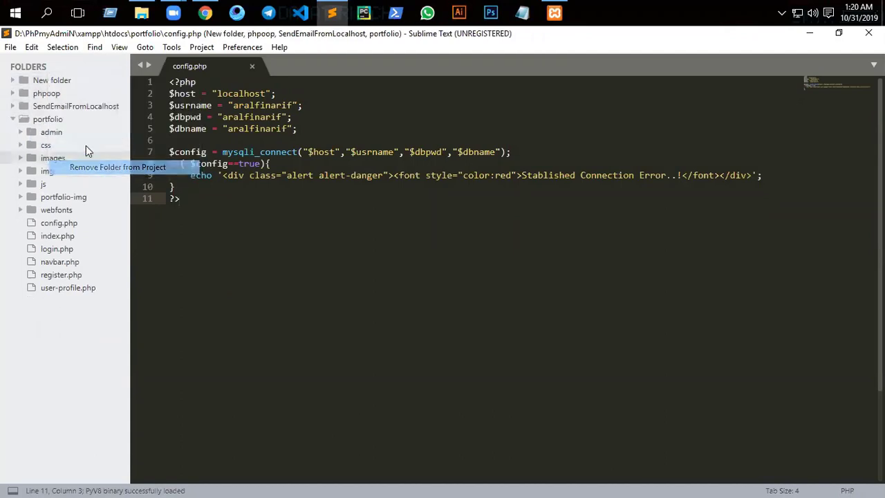
pyautogui.rightClick(46, 81)
pyautogui.click(96, 170)
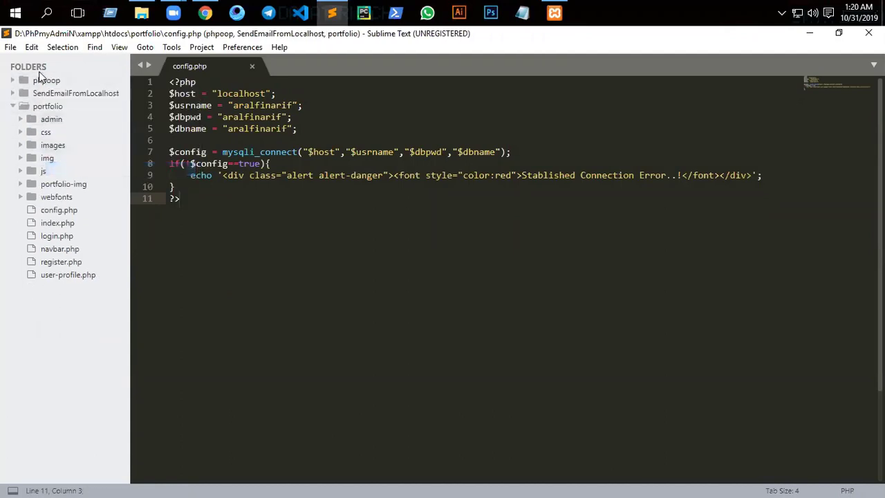
pyautogui.click(43, 80)
pyautogui.rightClick(53, 83)
pyautogui.click(104, 165)
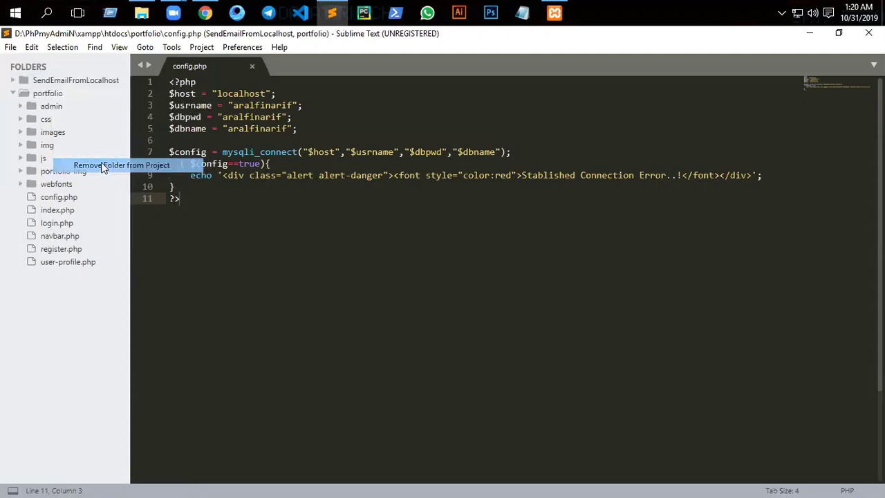
pyautogui.rightClick(58, 85)
pyautogui.click(102, 169)
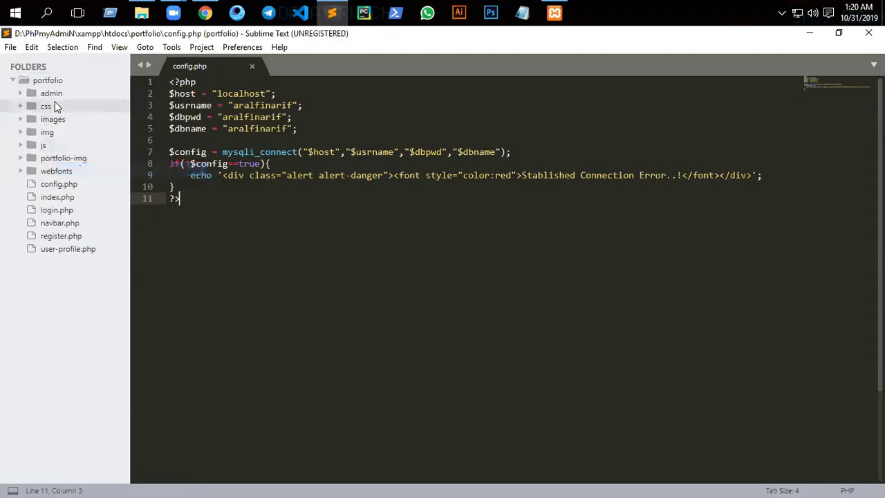
# - Close config.php, leaving a blank untitled document beside the portfolio folder
pyautogui.click(83, 170)
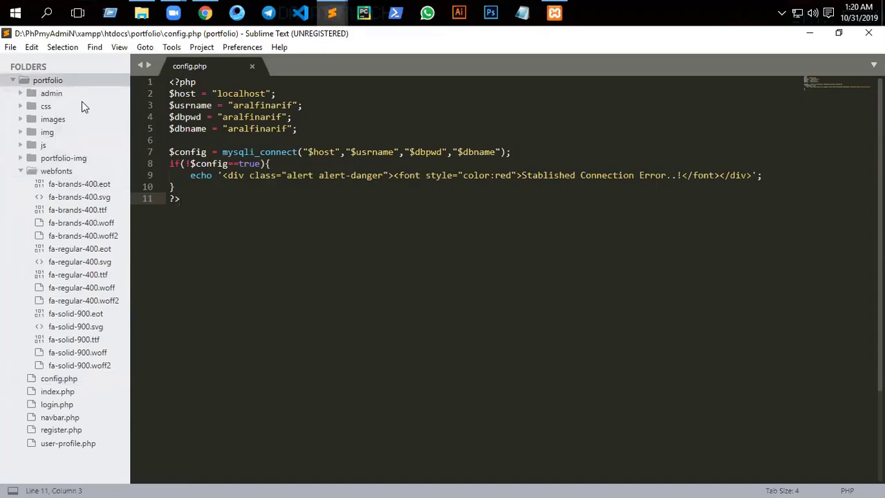
pyautogui.click(40, 79)
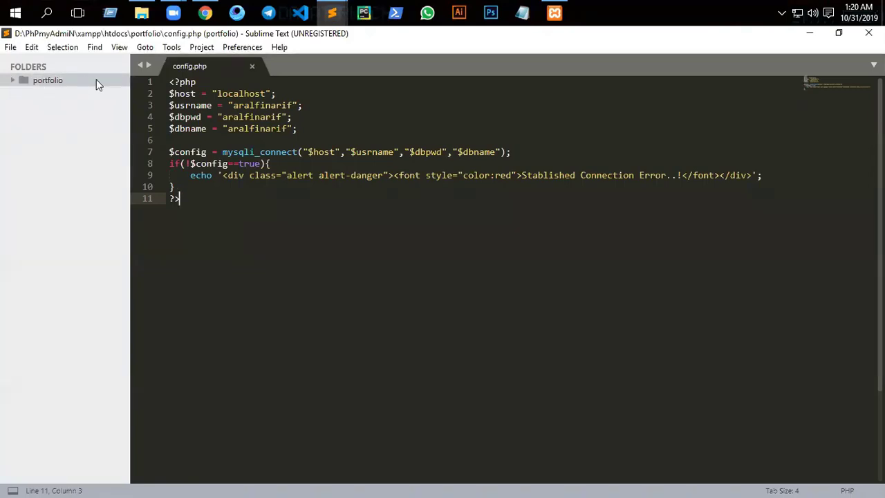
pyautogui.click(253, 66)
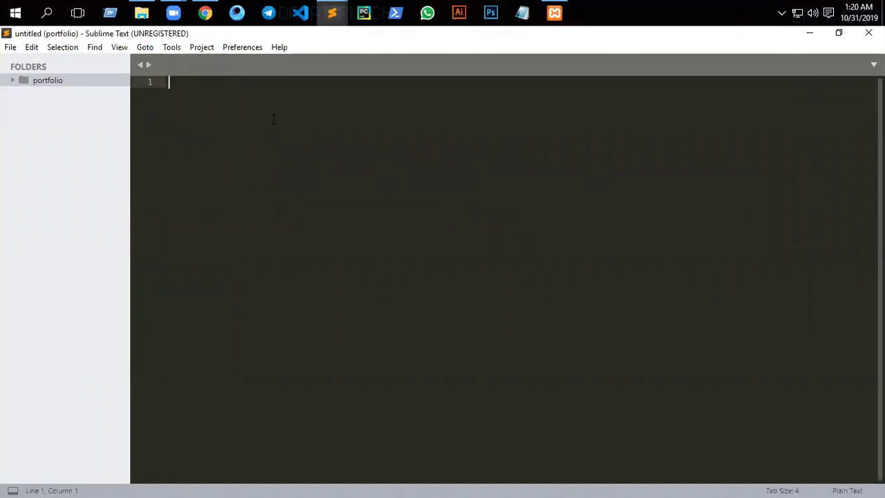
pyautogui.hotkey('ctrl', 'x')
pyautogui.click(39, 85)
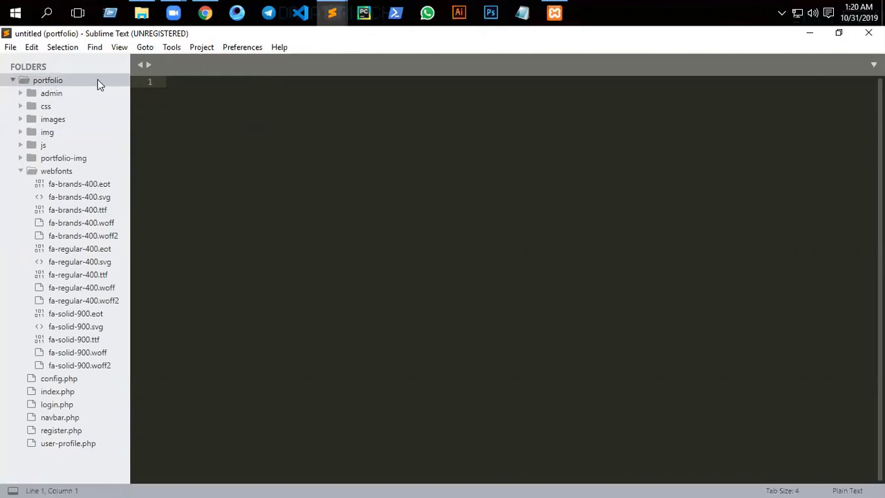
pyautogui.click(19, 82)
pyautogui.click(141, 12)
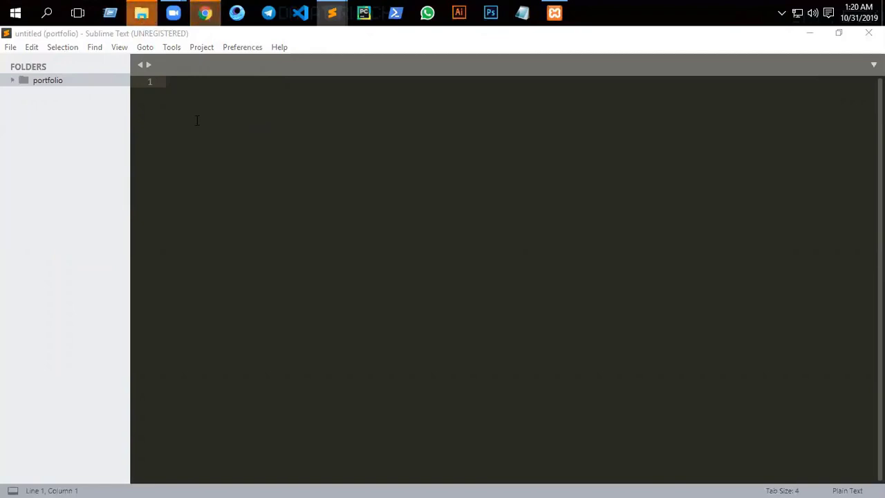
# - Dismiss the Sublime update offer and remove the portfolio folder from the project
pyautogui.click(807, 33)
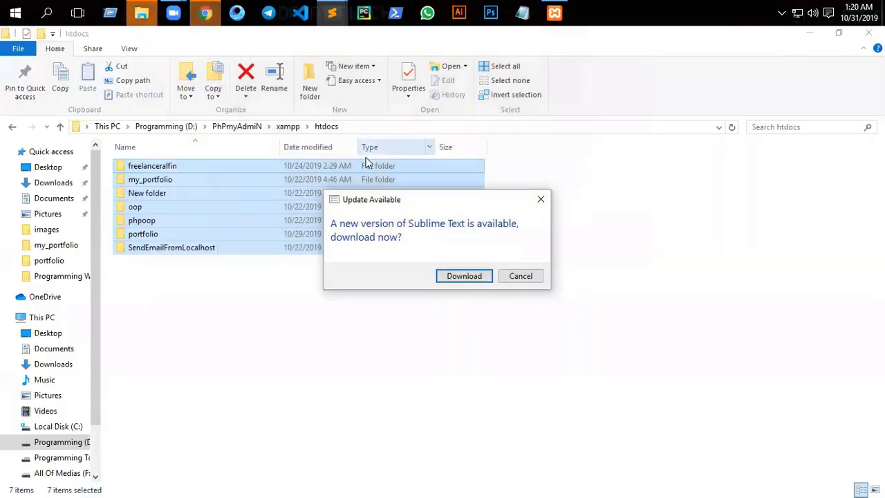
pyautogui.click(523, 277)
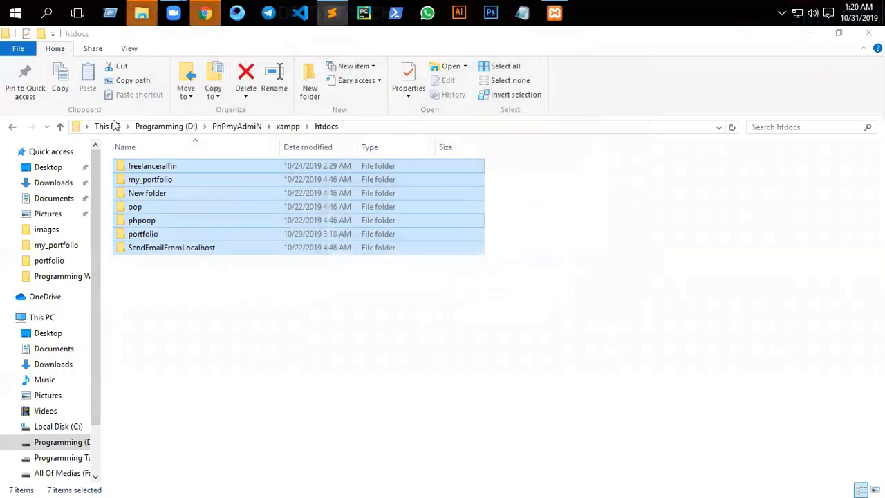
pyautogui.hotkey('alt', 'Tab')
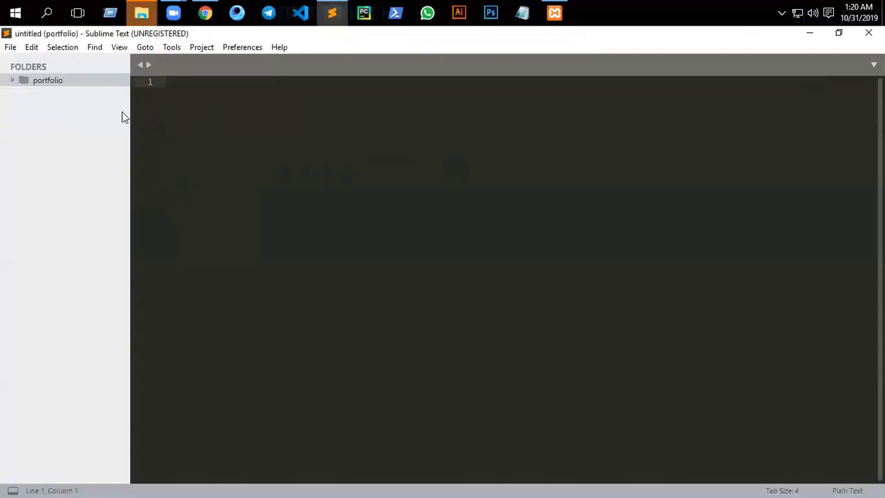
pyautogui.rightClick(52, 79)
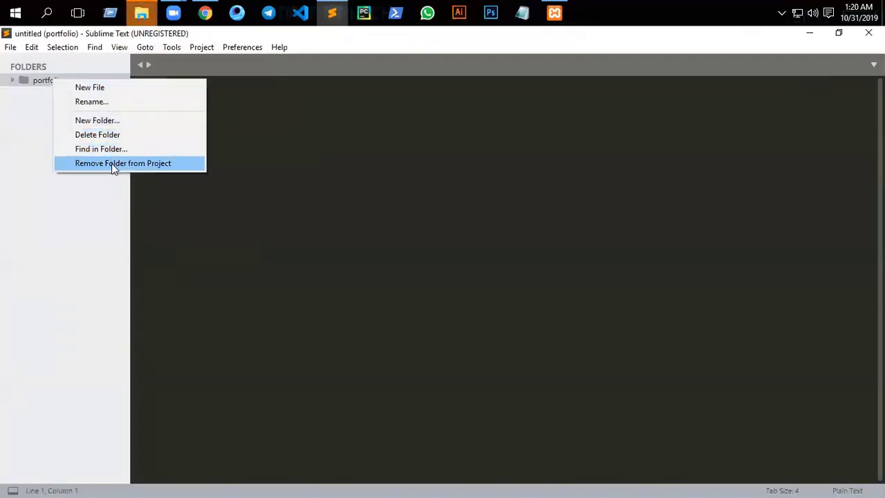
pyautogui.click(111, 163)
# - Drag all seven htdocs folders from File Explorer into Sublime's sidebar
pyautogui.click(141, 12)
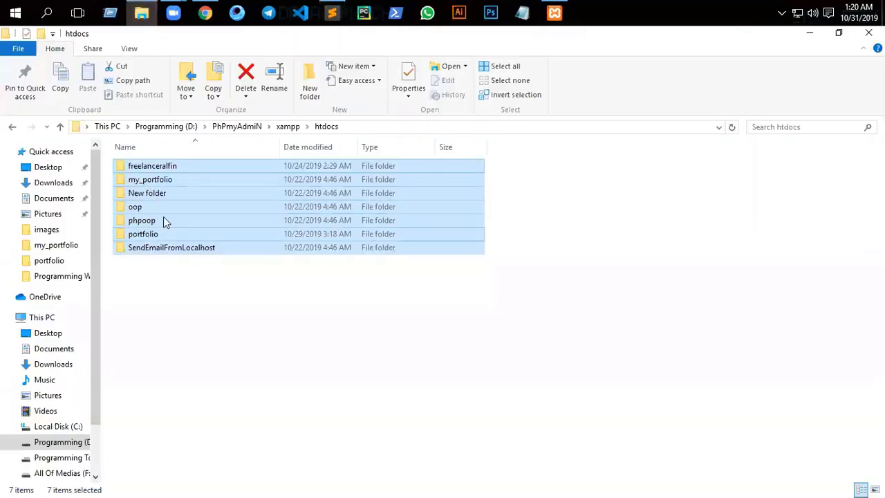
pyautogui.moveTo(164, 219); pyautogui.dragTo(24, 158)
pyautogui.click(49, 147)
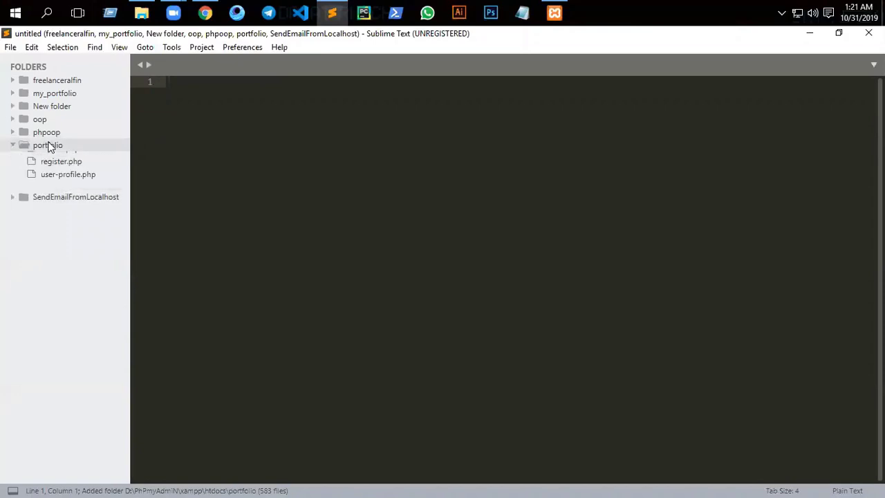
# - Load localhost/portfolio in a new Chrome tab, which shows a database access-denied error
pyautogui.click(206, 13)
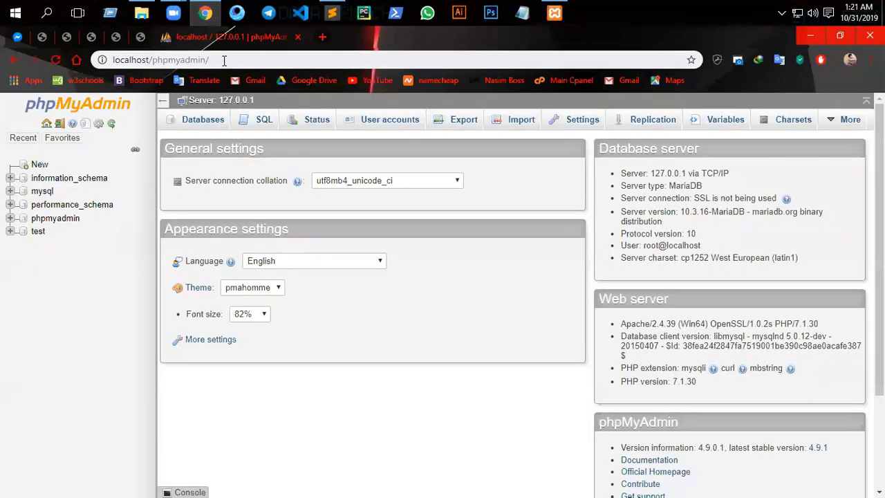
pyautogui.click(224, 60)
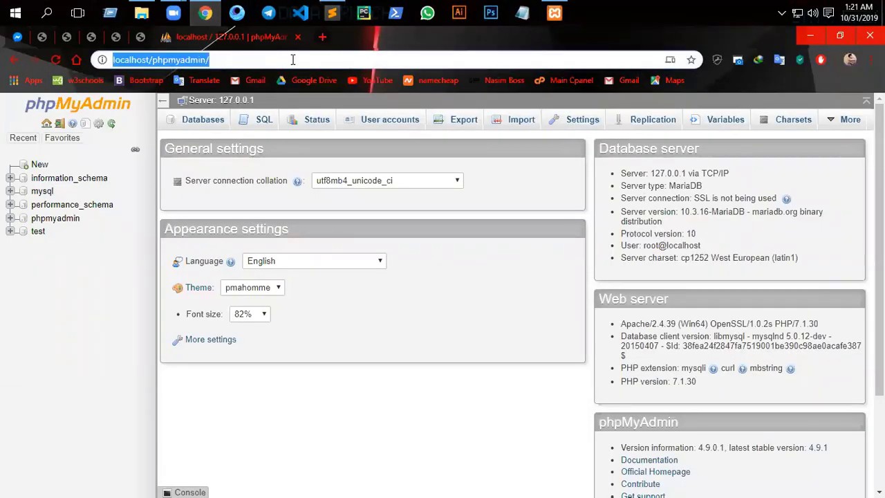
pyautogui.click(324, 36)
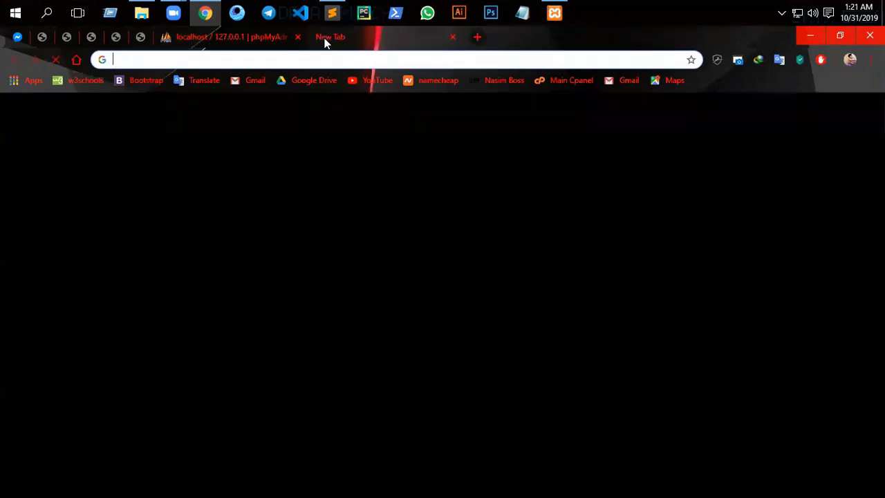
pyautogui.write('l')
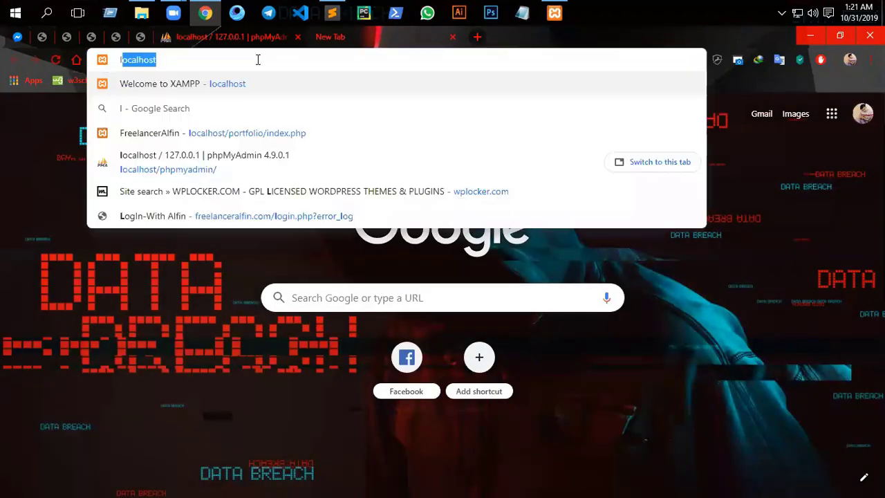
pyautogui.write('ocalhost/')
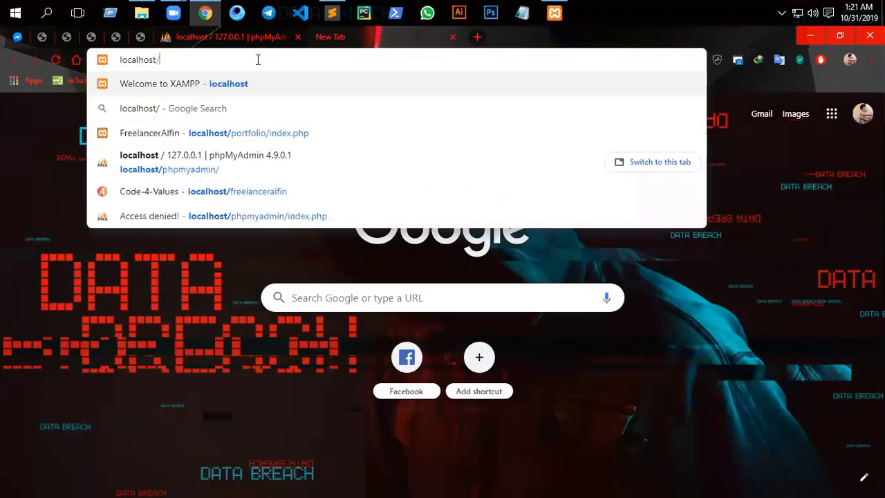
pyautogui.write('po')
pyautogui.press('Return')
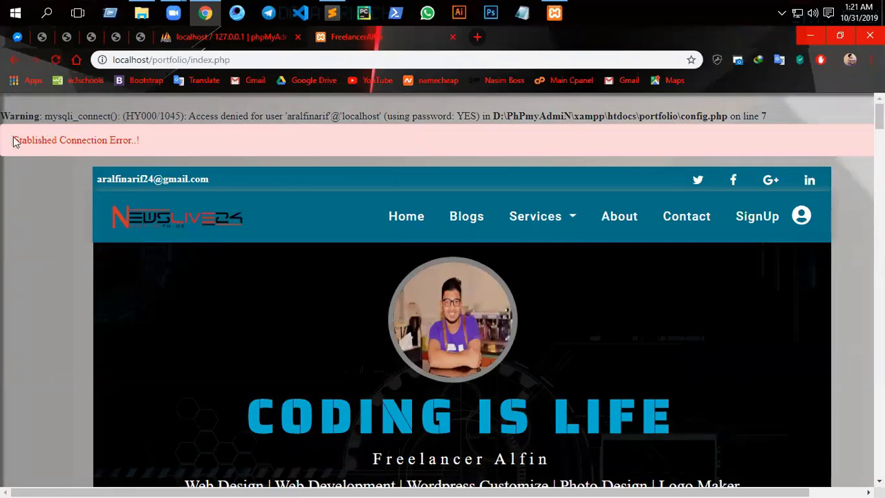
pyautogui.click(228, 43)
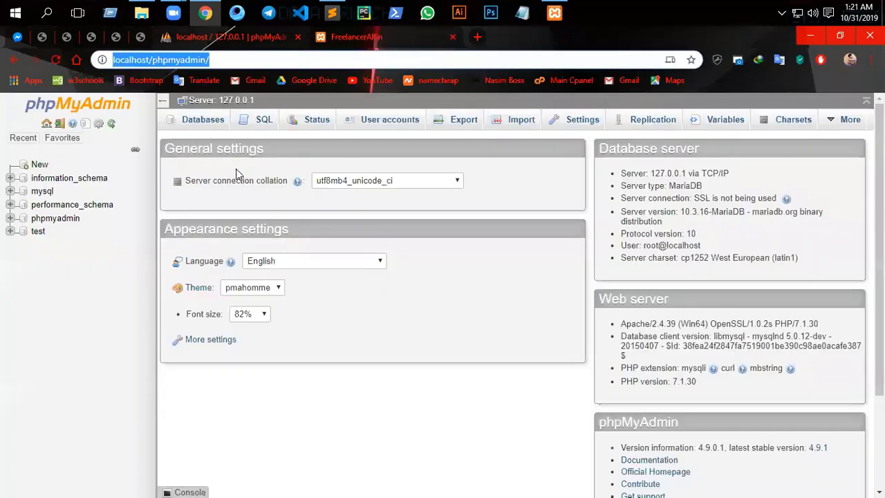
# - Create a new database with the name used in config.php from the Databases tab
pyautogui.click(216, 124)
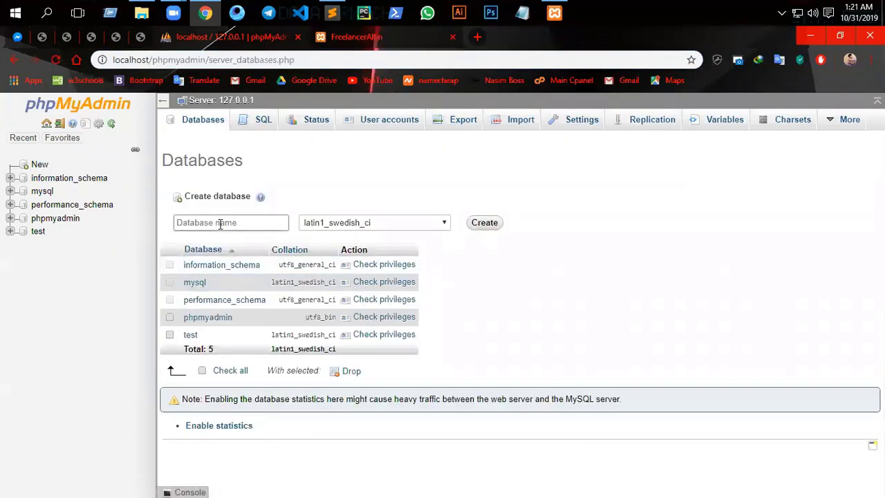
pyautogui.click(219, 223)
pyautogui.write('aralfinarif')
pyautogui.click(484, 222)
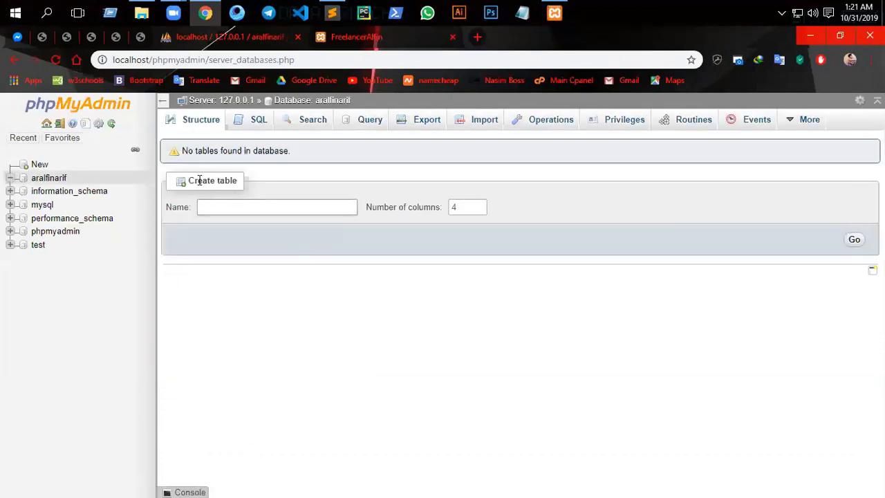
pyautogui.click(46, 123)
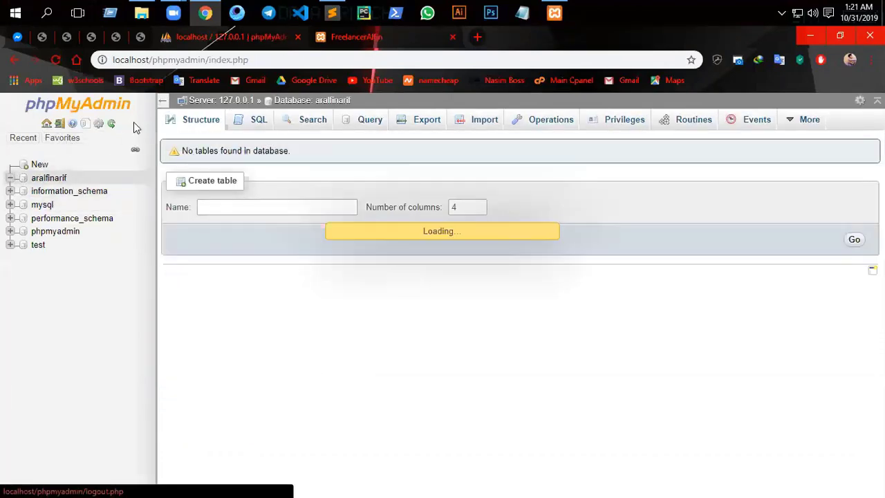
pyautogui.click(375, 123)
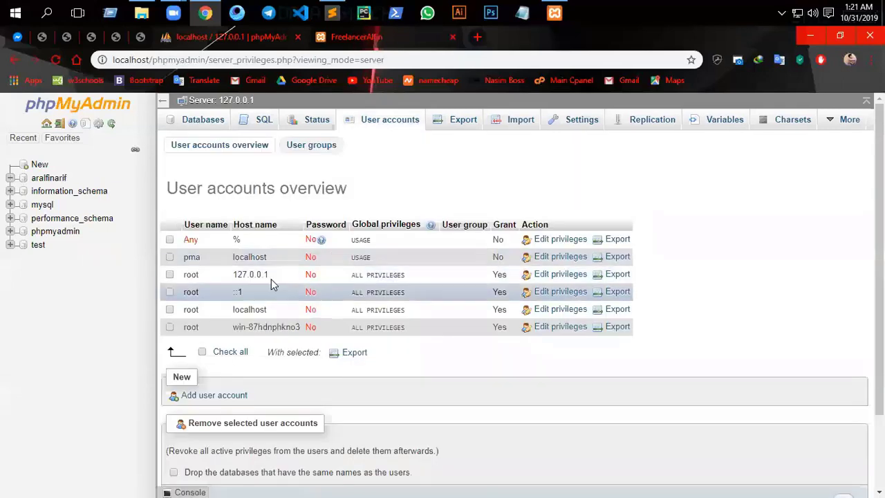
# - Add a Local-host user with config.php's user name and password, granting all global privileges
pyautogui.click(186, 398)
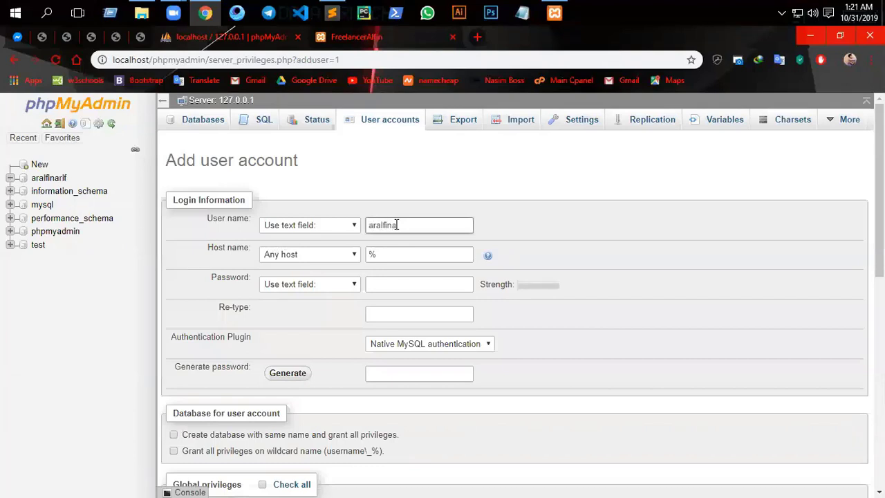
pyautogui.write('aralfinarif')
pyautogui.press('Tab')
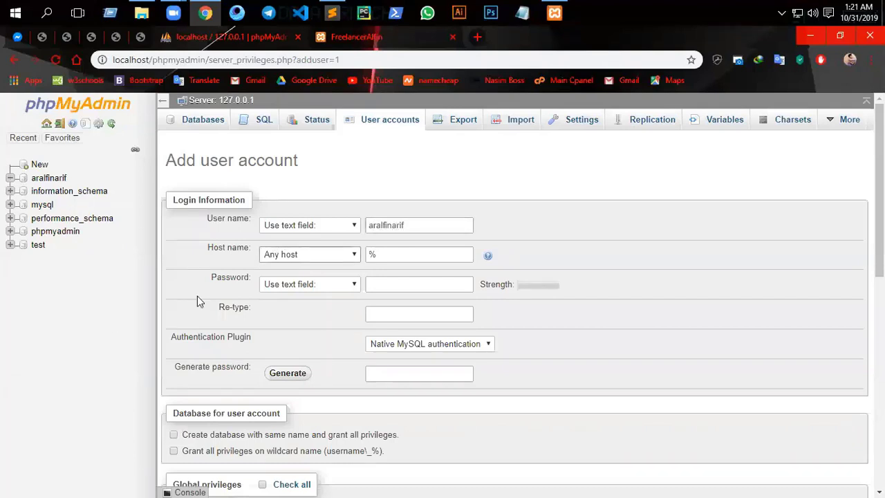
pyautogui.click(301, 255)
pyautogui.click(350, 279)
pyautogui.click(387, 282)
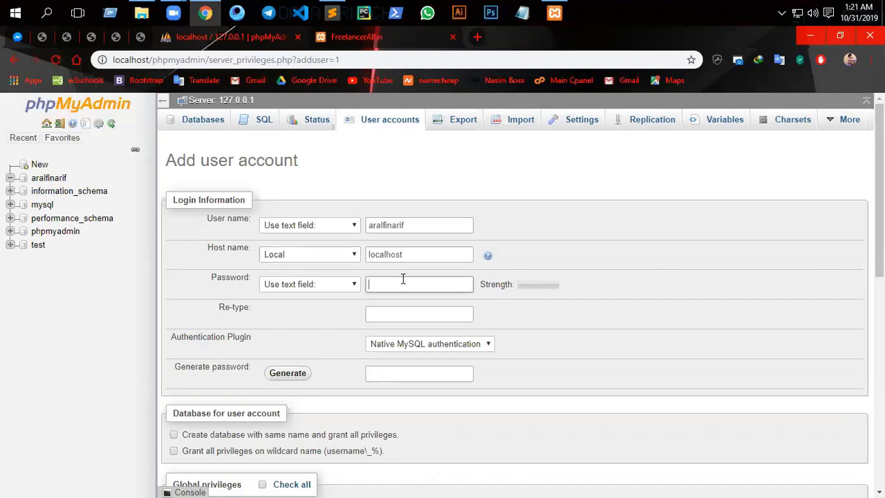
pyautogui.press('Tab')
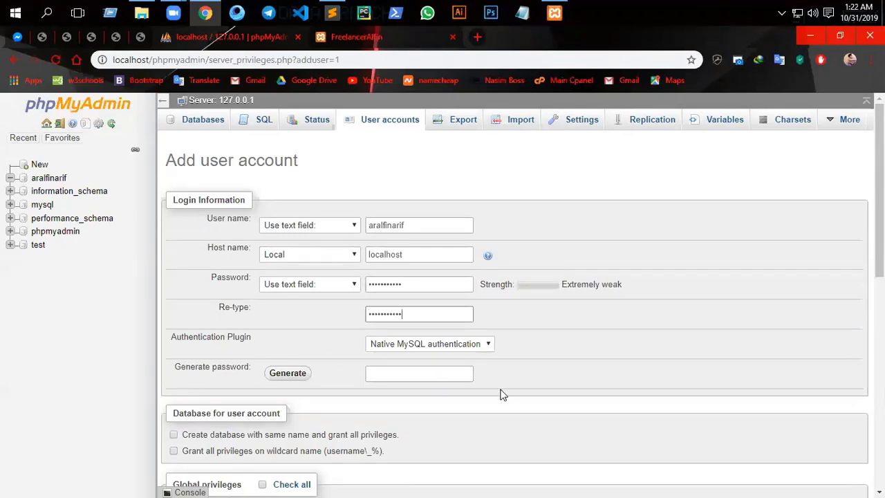
pyautogui.scroll(-2, 226, 362)
pyautogui.click(266, 356)
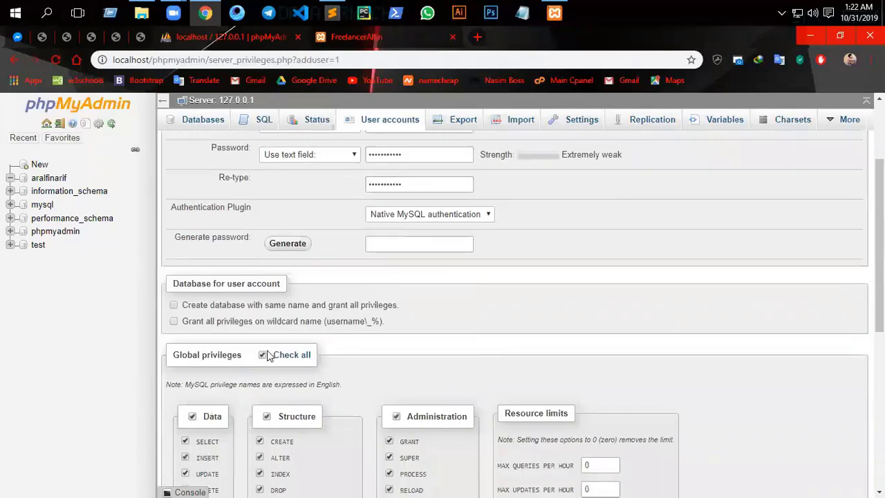
pyautogui.scroll(-6, 537, 391)
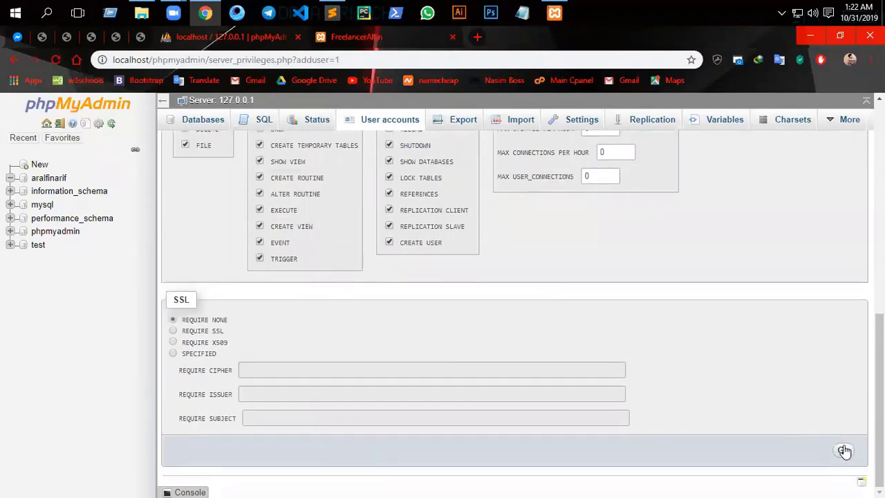
pyautogui.click(844, 451)
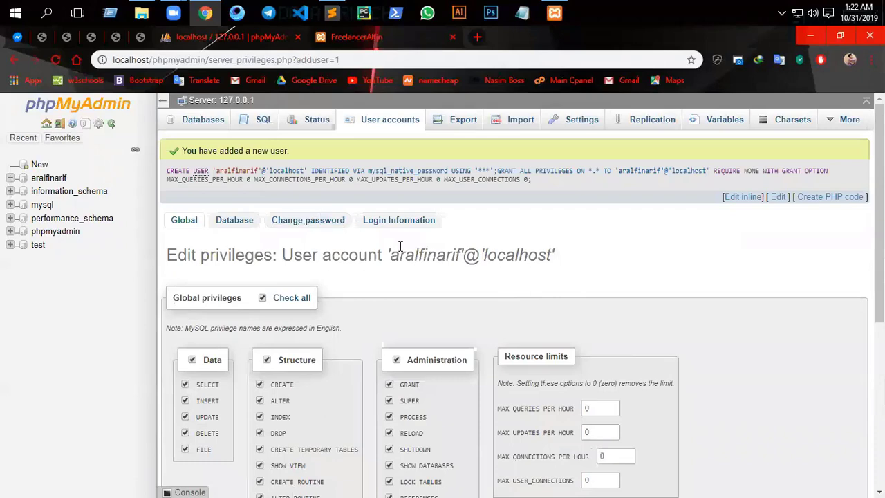
# - Grant the new user every privilege on the new database, then open that database
pyautogui.click(234, 220)
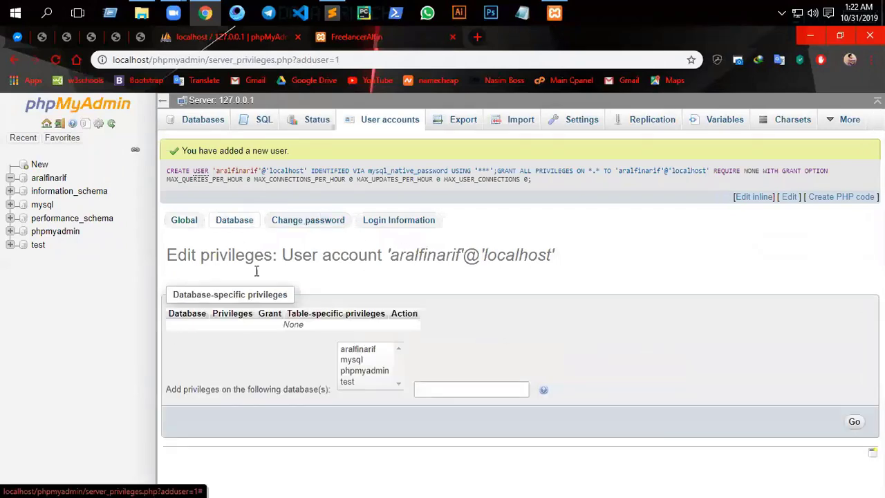
pyautogui.click(366, 350)
pyautogui.click(854, 423)
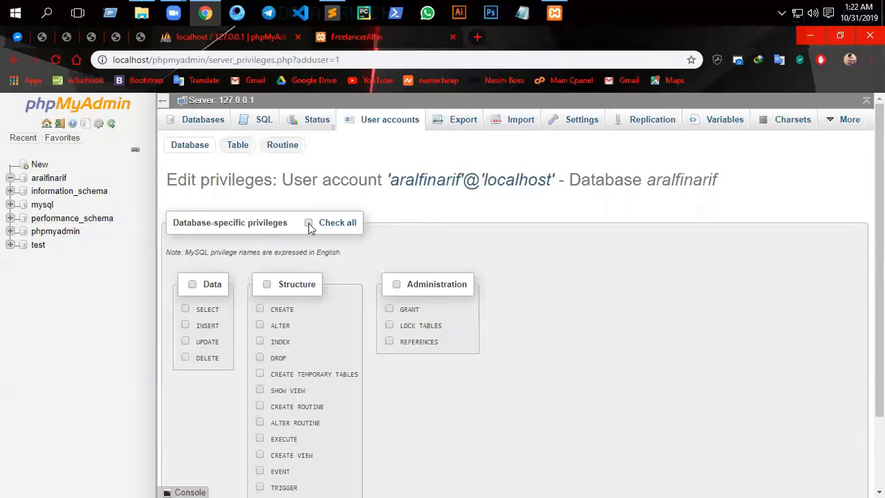
pyautogui.click(308, 224)
pyautogui.scroll(-2, 555, 332)
pyautogui.click(842, 439)
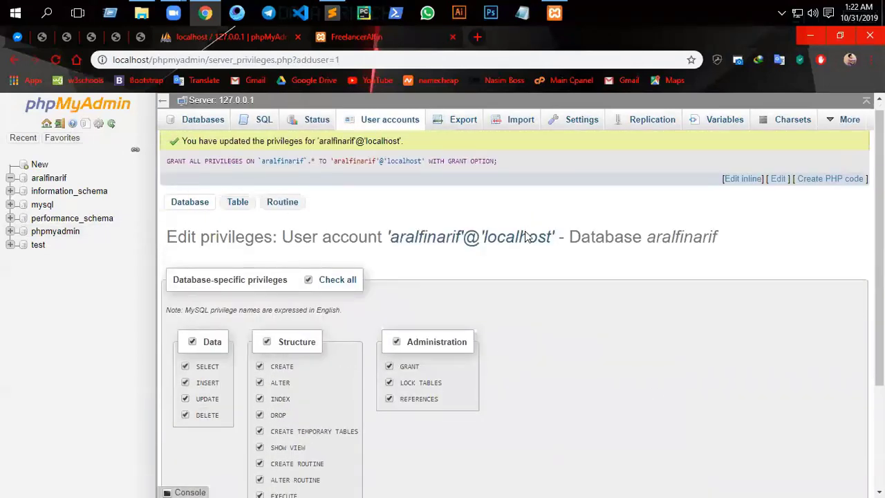
pyautogui.scroll(-2, 434, 219)
pyautogui.scroll(2, 404, 273)
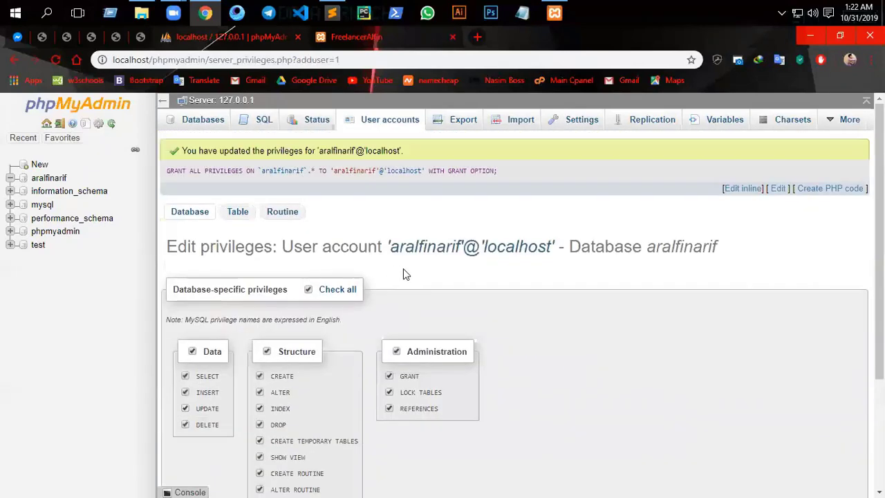
pyautogui.scroll(-2, 831, 404)
pyautogui.click(844, 435)
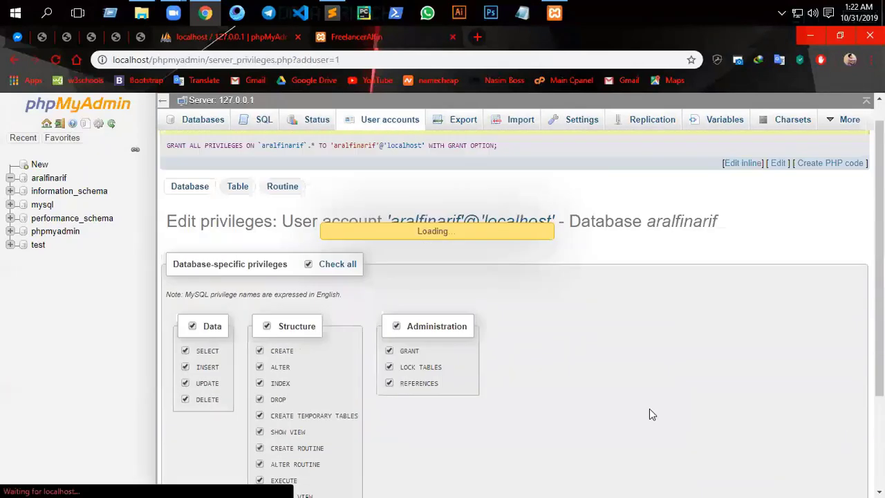
pyautogui.click(45, 178)
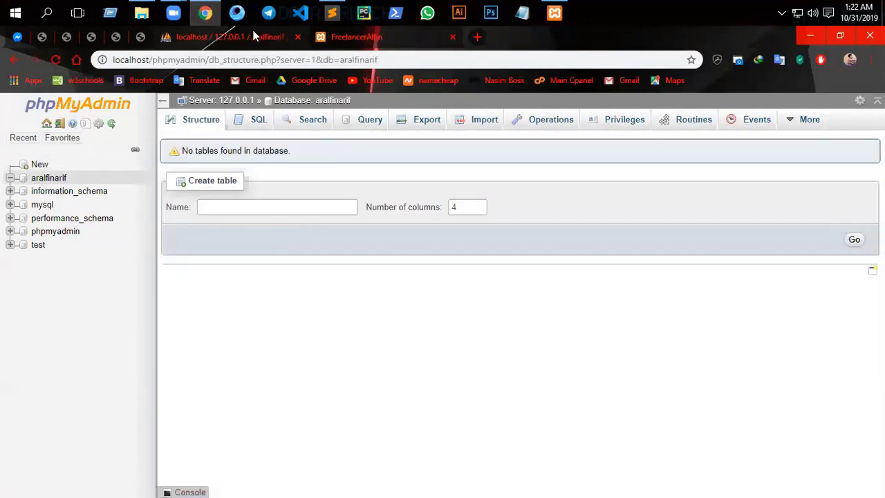
# - Reload the local portfolio page, which now loads without the access-denied error
pyautogui.click(367, 37)
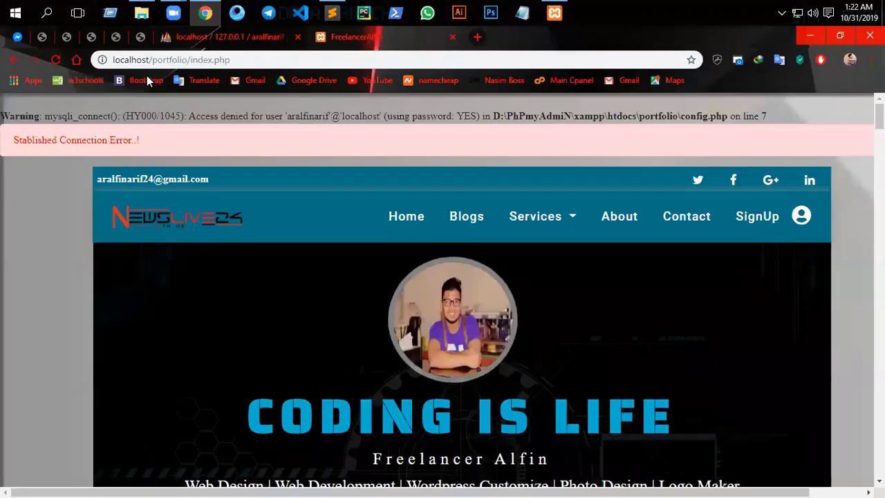
pyautogui.click(264, 64)
pyautogui.press('Return')
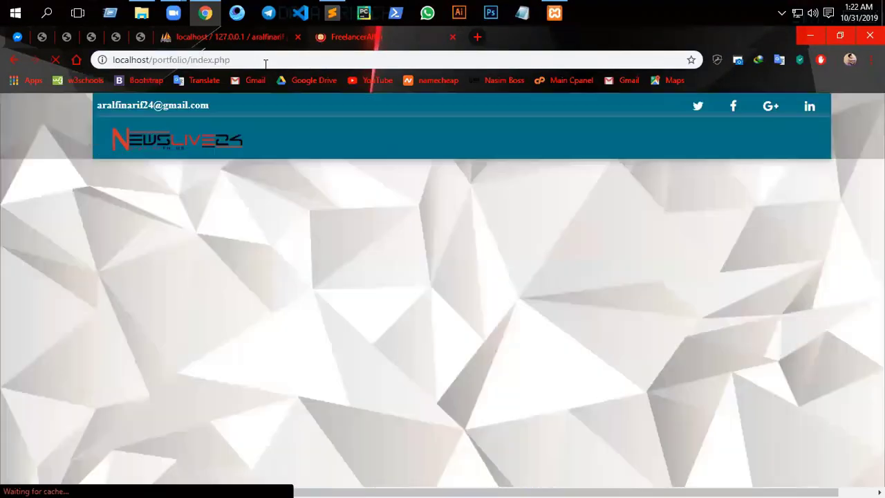
pyautogui.scroll(-4, 266, 99)
pyautogui.scroll(5, 188, 154)
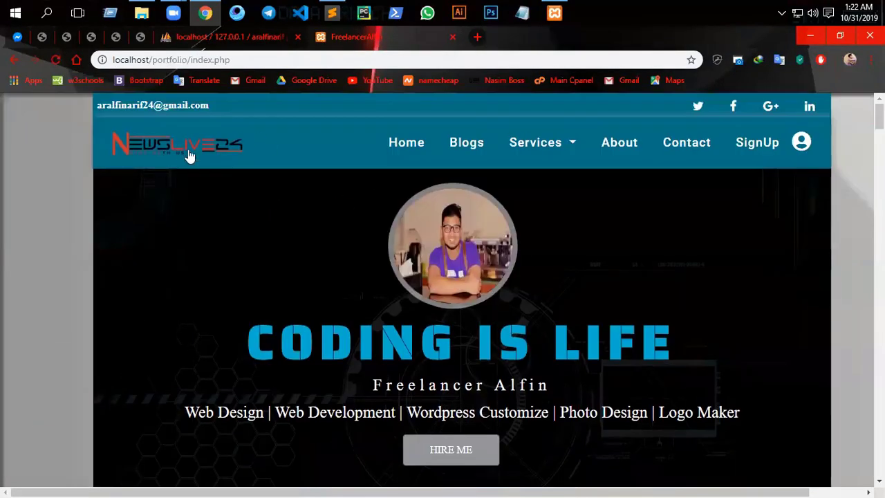
pyautogui.scroll(-5, 325, 152)
pyautogui.scroll(5, 246, 101)
pyautogui.click(331, 13)
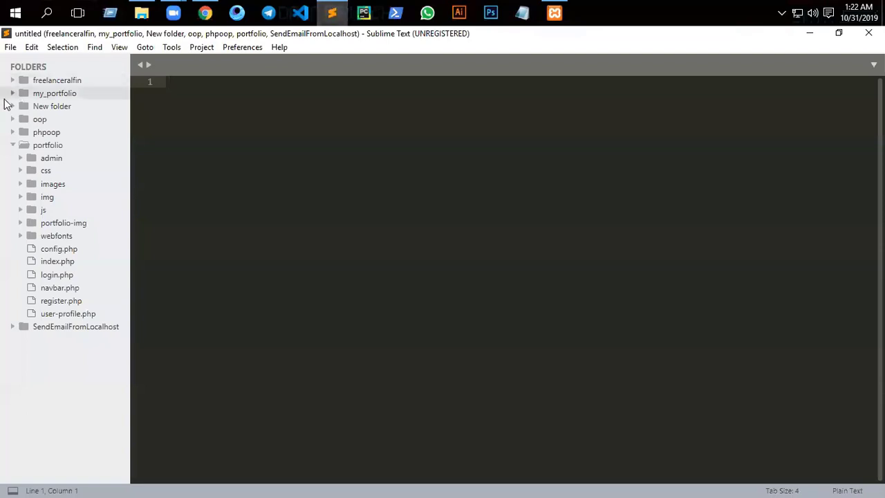
# - Change config.php's $dbname to 'aralfisdfgsanarif', save the file, and switch back to Chrome
pyautogui.click(45, 251)
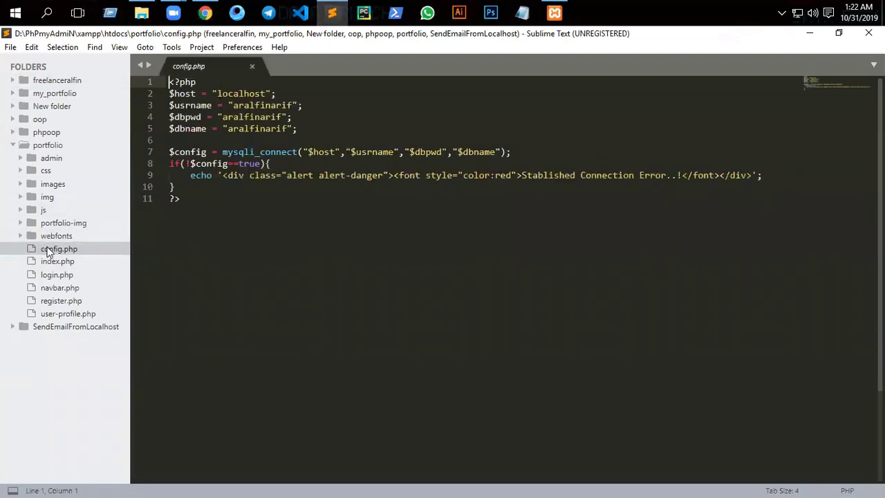
pyautogui.doubleClick(48, 251)
pyautogui.click(260, 128)
pyautogui.write('sdfgsa')
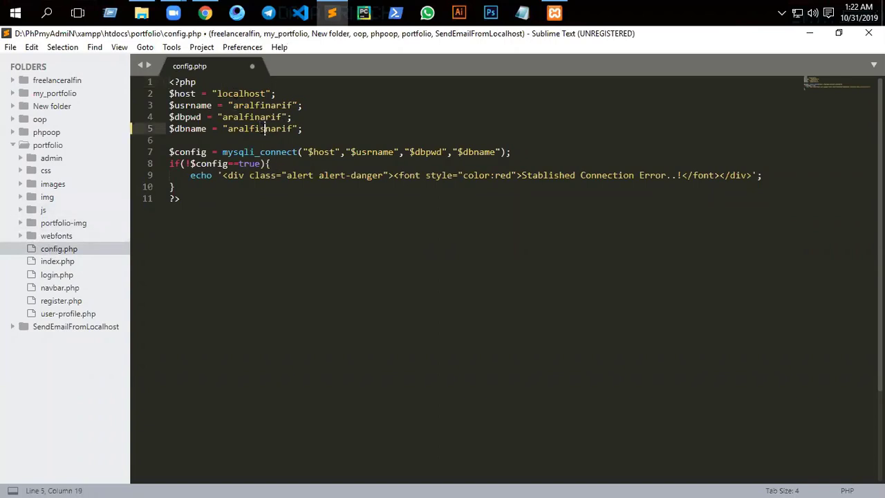
pyautogui.hotkey('ctrl', 's')
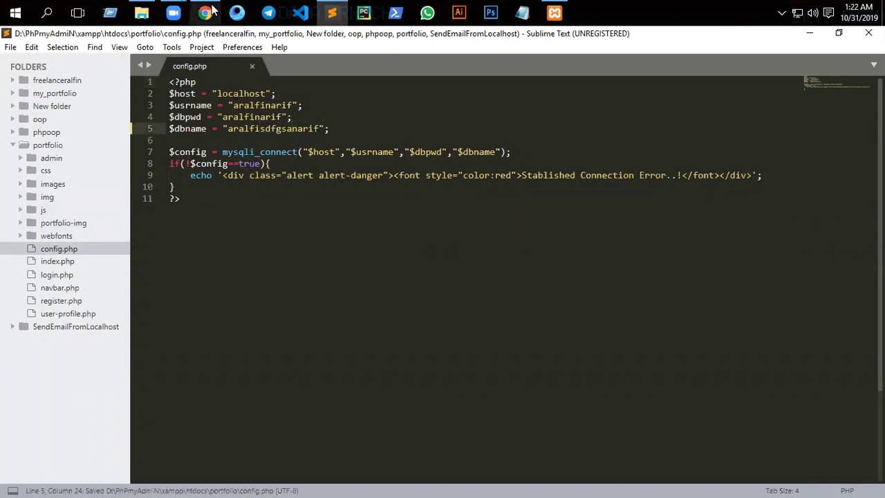
pyautogui.click(204, 12)
pyautogui.click(256, 60)
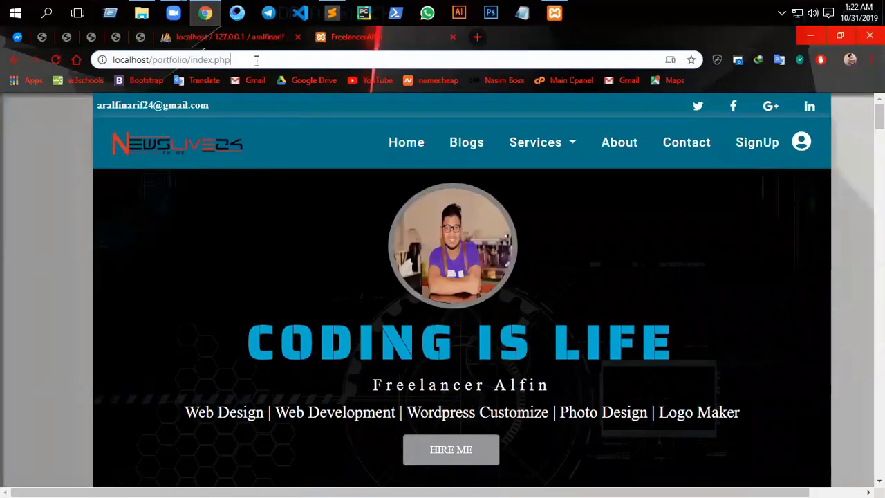
# - Reload the portfolio page to reveal the unknown-database error
pyautogui.tripleClick(255, 60)
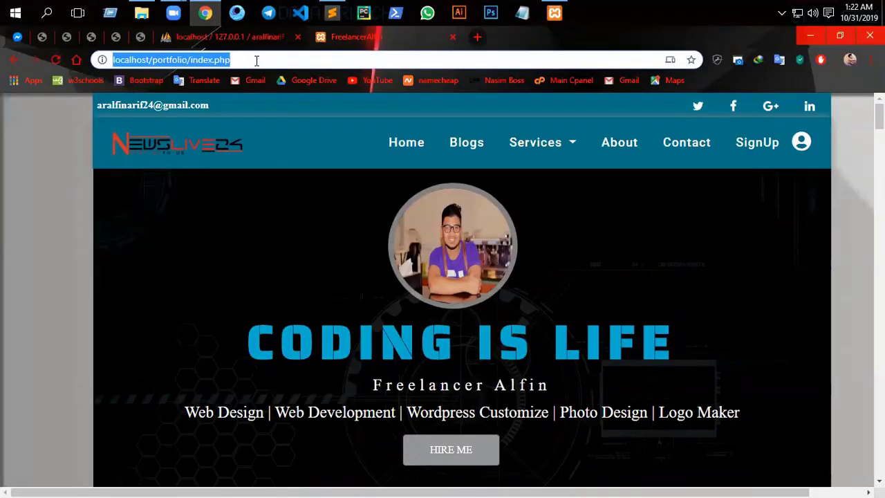
pyautogui.press('Return')
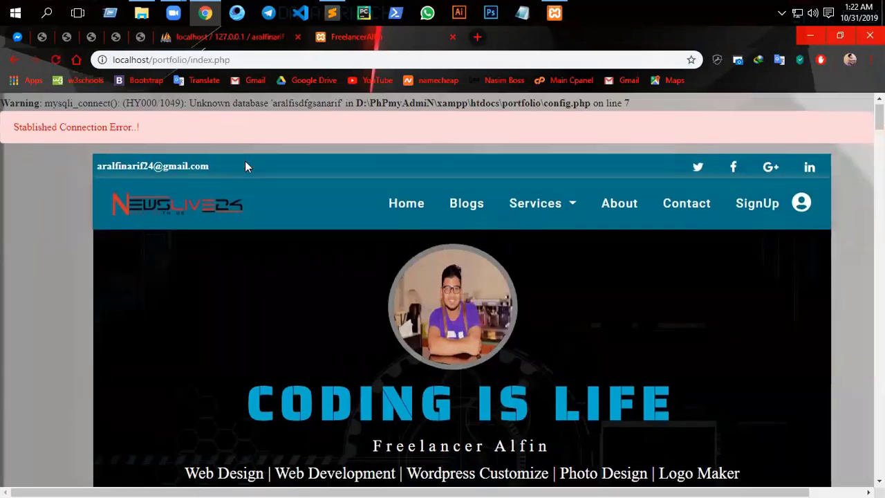
pyautogui.scroll(-5, 244, 159)
pyautogui.scroll(5, 241, 145)
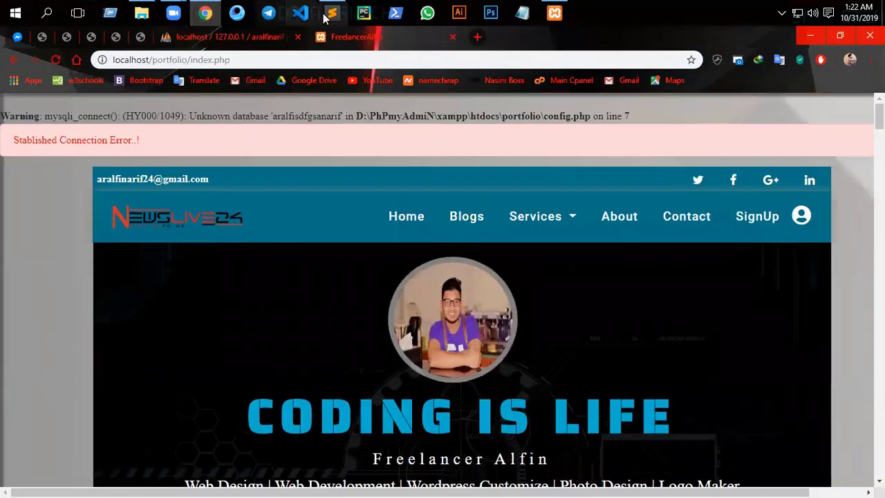
# - Restore config.php's $dbname to 'aralfinarif', save, and reload the portfolio in Chrome
pyautogui.click(332, 14)
pyautogui.hotkey('ctrl', 'z')
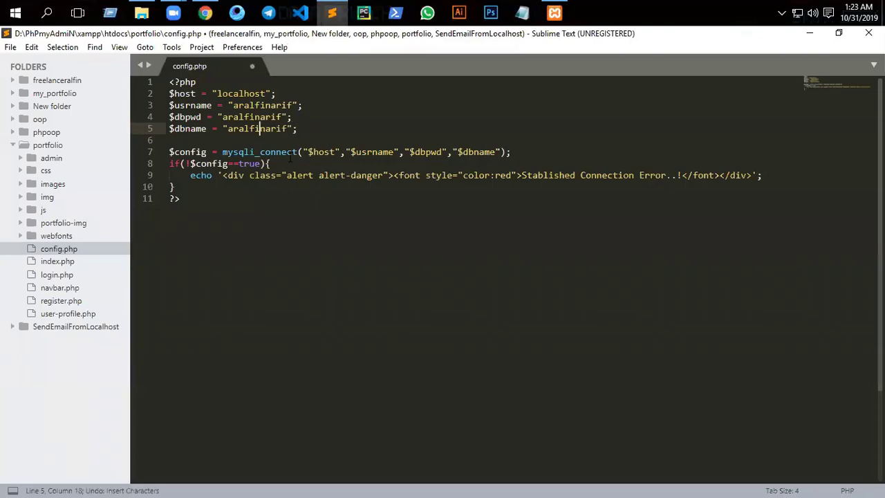
pyautogui.hotkey('ctrl', 's')
pyautogui.click(206, 13)
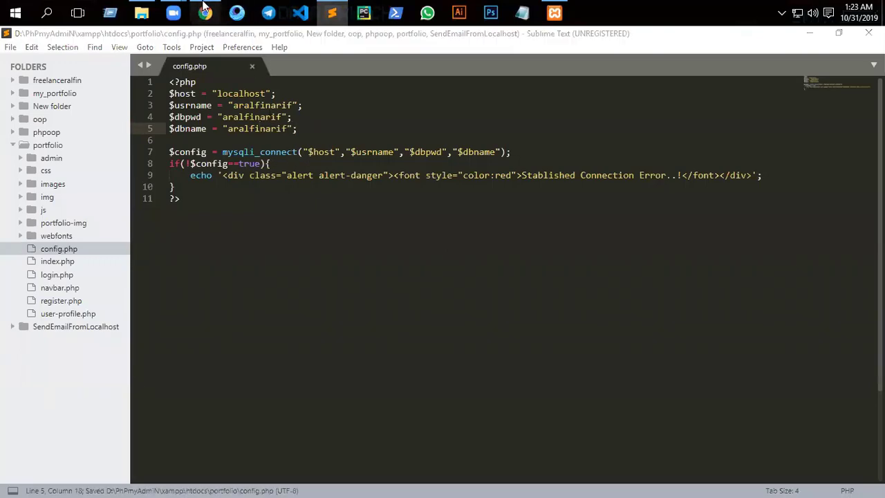
pyautogui.click(55, 61)
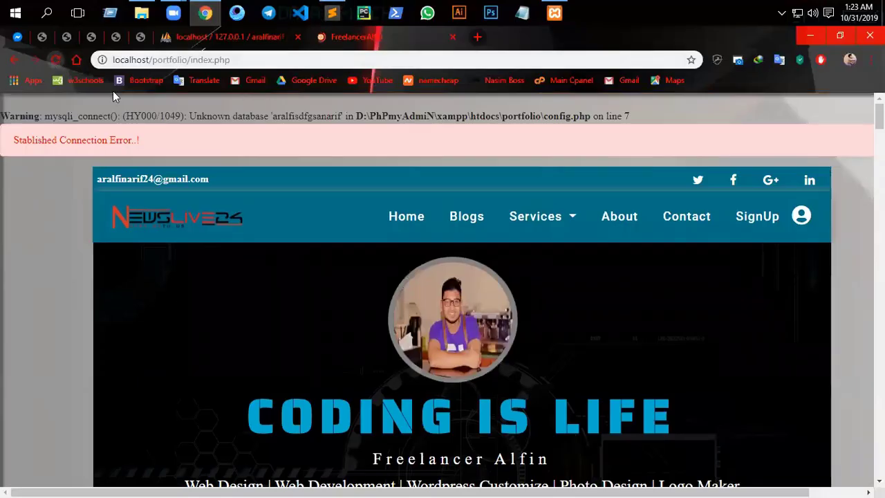
# - Confirm the SignUp and user-account links both give 404 pages, then go to phpMyAdmin and the file browser
pyautogui.scroll(-5, 297, 208)
pyautogui.scroll(5, 311, 181)
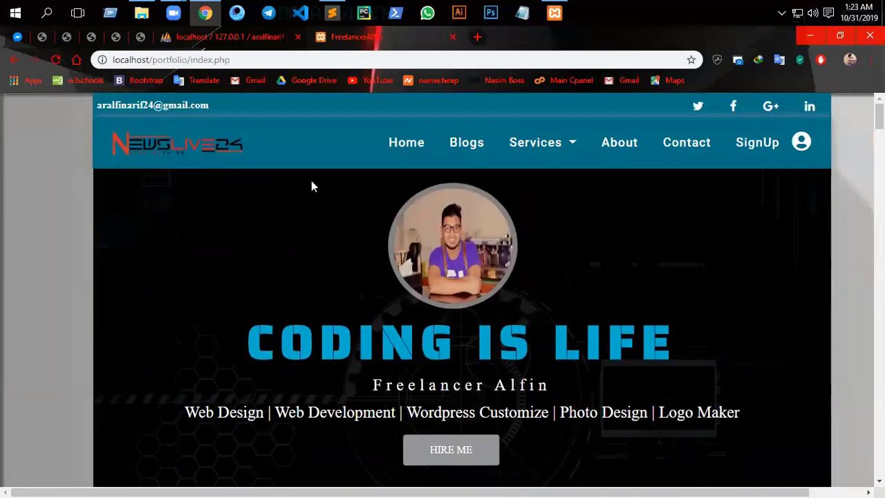
pyautogui.click(768, 147)
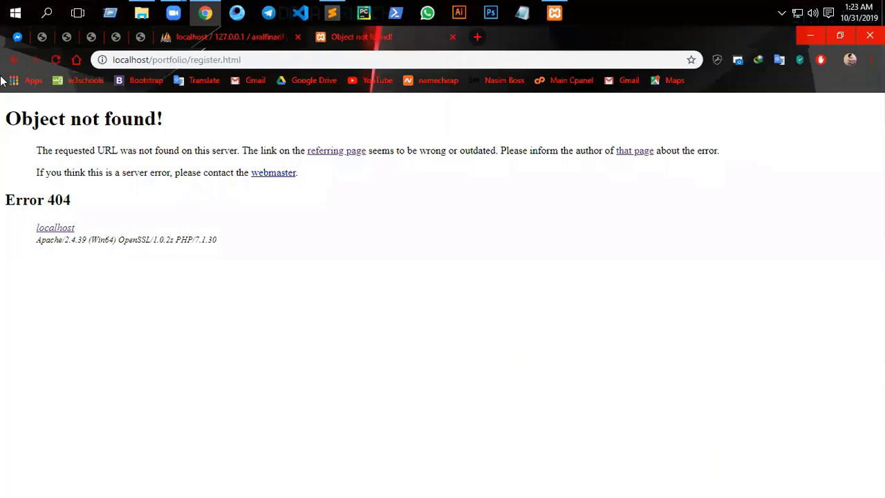
pyautogui.click(13, 59)
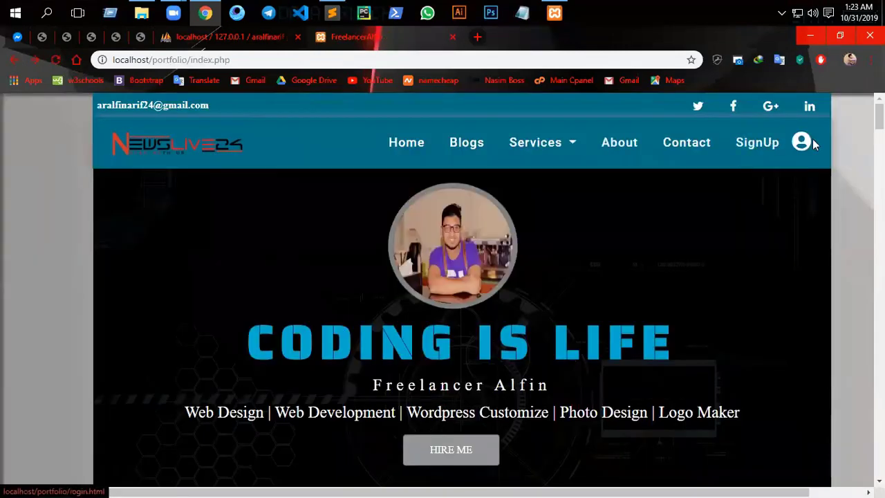
pyautogui.click(811, 143)
pyautogui.click(13, 59)
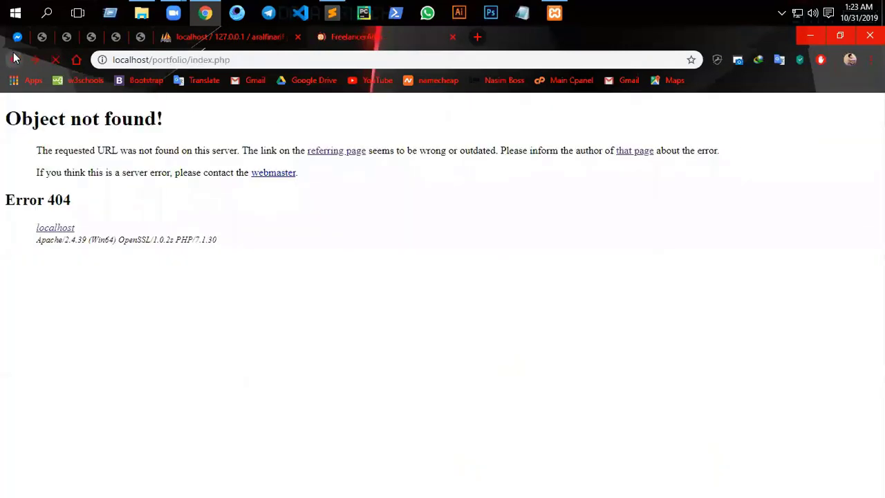
pyautogui.click(246, 37)
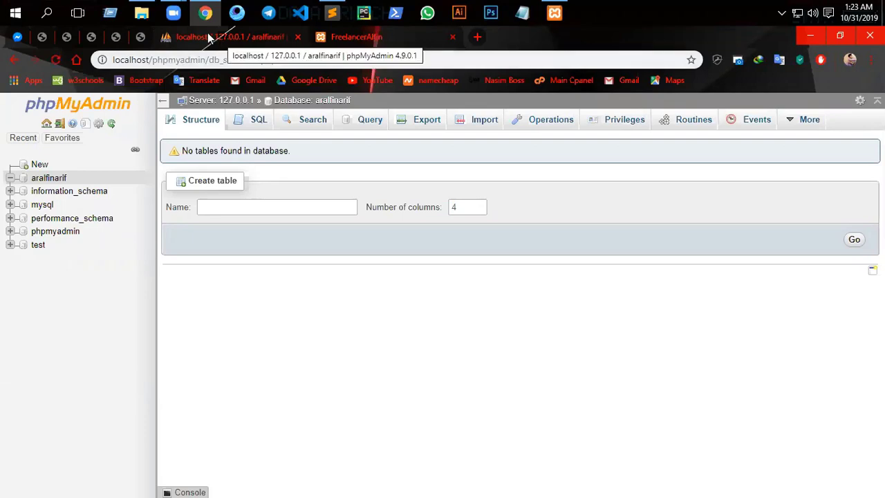
pyautogui.click(141, 13)
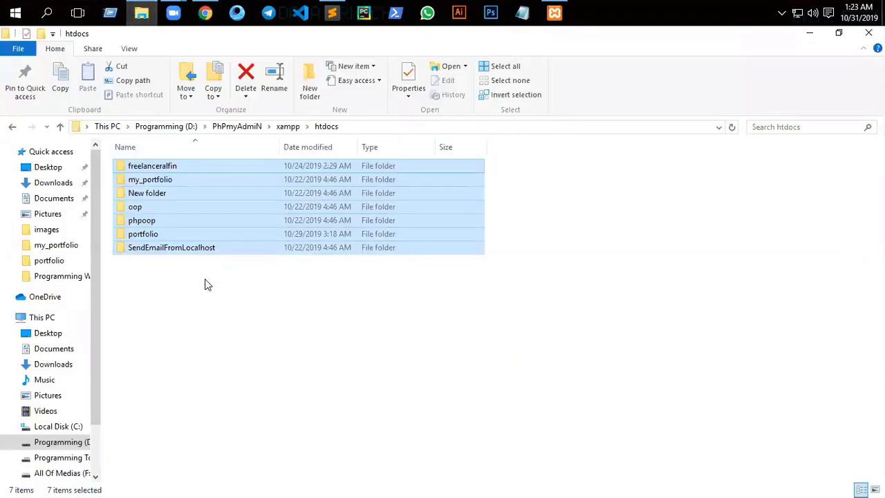
# - Open the portfolio folder in htdocs, select register.php, and return to Chrome
pyautogui.click(208, 285)
pyautogui.doubleClick(142, 234)
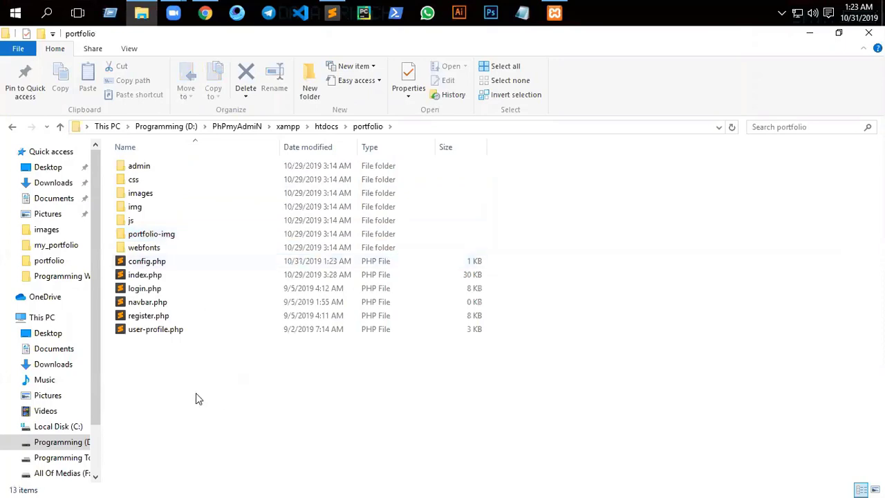
pyautogui.click(152, 318)
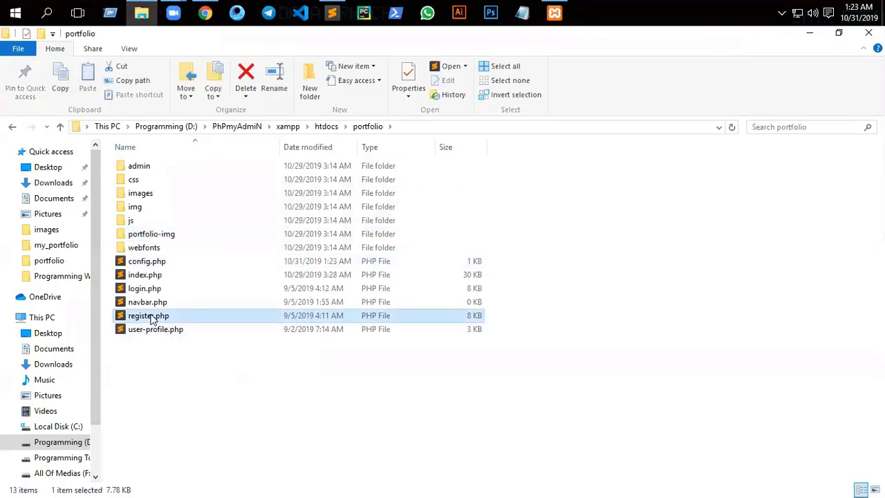
pyautogui.click(202, 8)
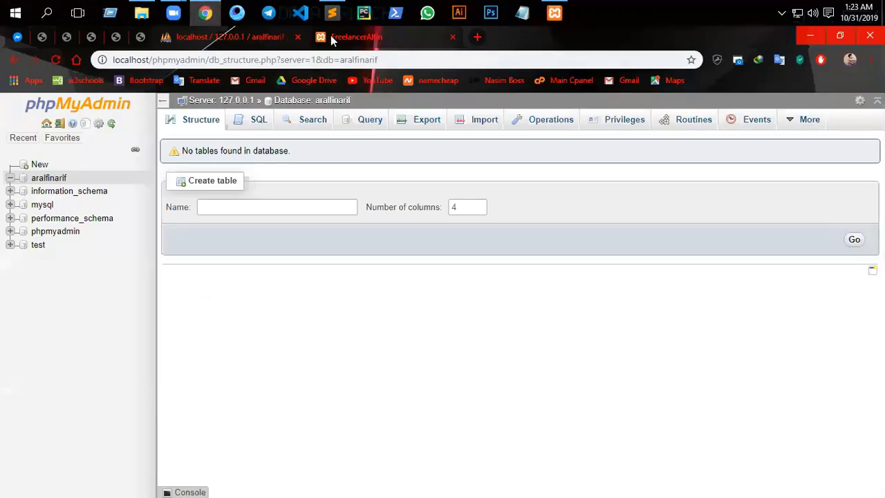
# - Load localhost/portfolio/register.php to show the 'Create an Account!' registration form
pyautogui.click(356, 37)
pyautogui.click(244, 55)
pyautogui.click(212, 60)
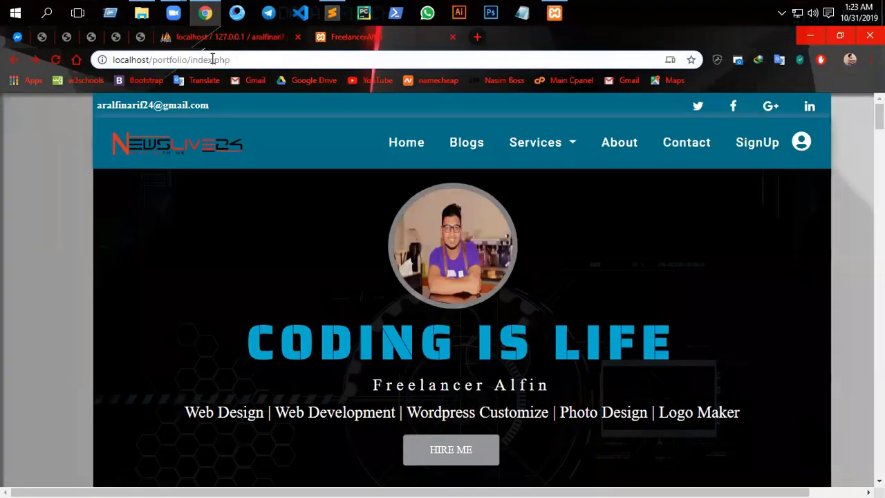
pyautogui.press('BackSpace')
pyautogui.press('BackSpace')
pyautogui.press('BackSpace')
pyautogui.press('BackSpace')
pyautogui.press('BackSpace')
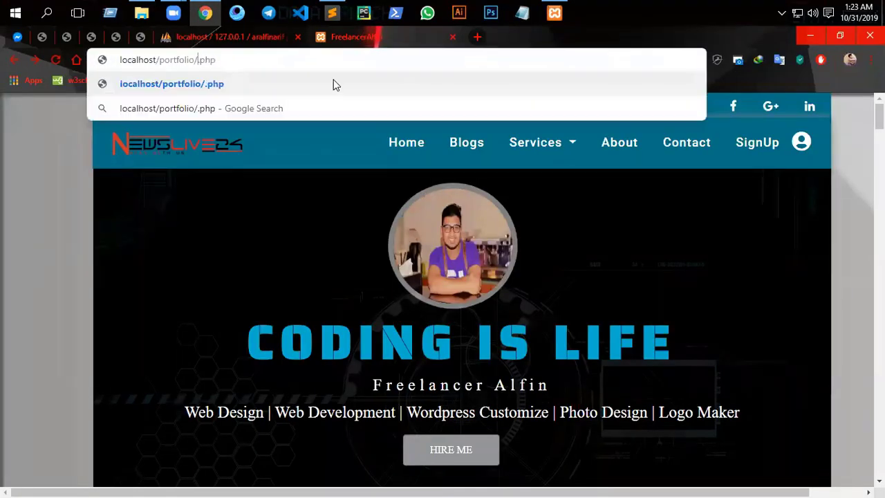
pyautogui.write('regist')
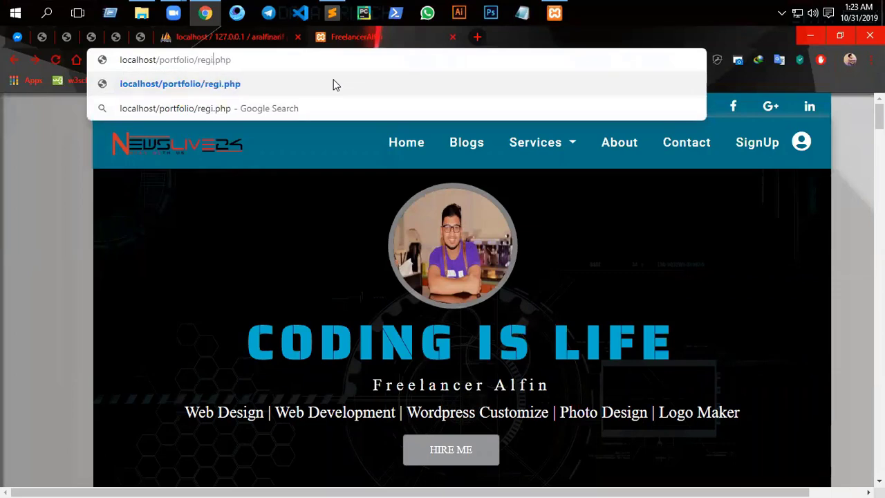
pyautogui.write('er')
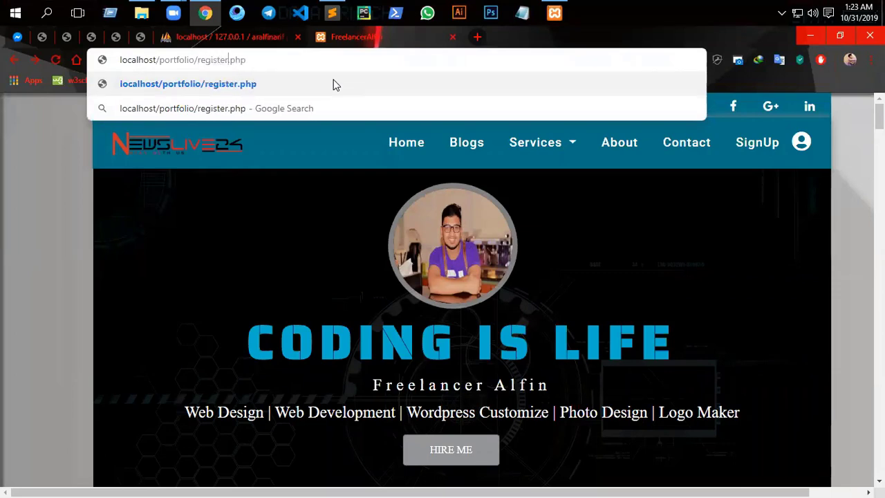
pyautogui.press('Return')
pyautogui.scroll(-3, 458, 320)
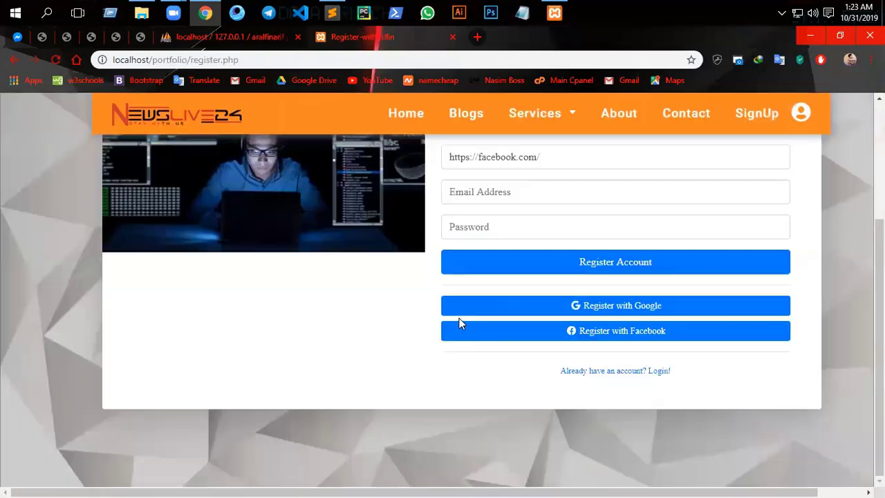
pyautogui.scroll(3, 463, 327)
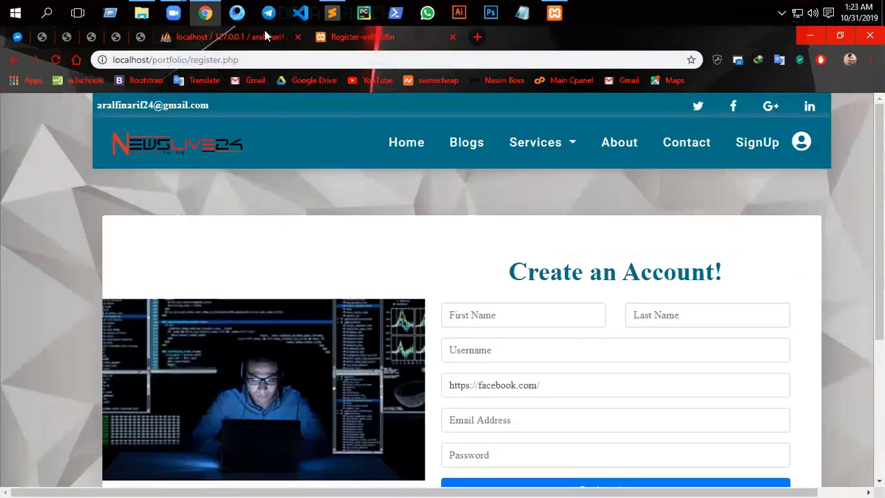
pyautogui.click(813, 12)
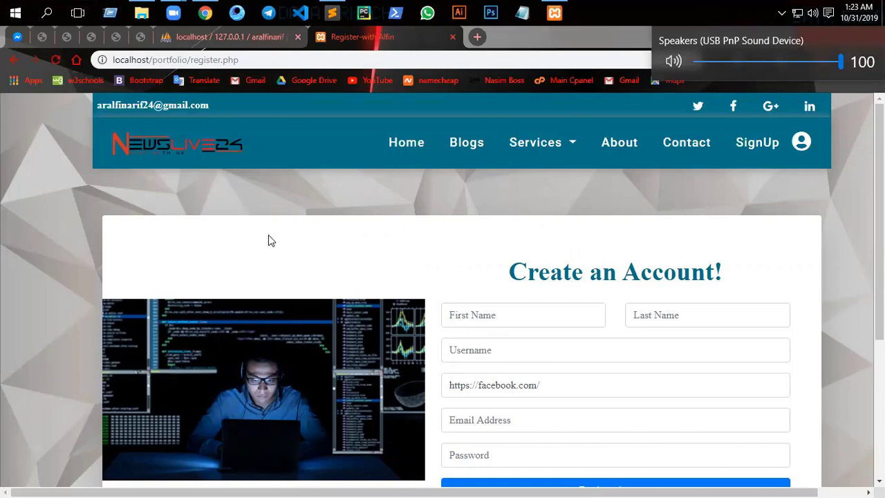
# - Glance at config.php and the aralfinarif database, then bring up the registration page
pyautogui.click(332, 13)
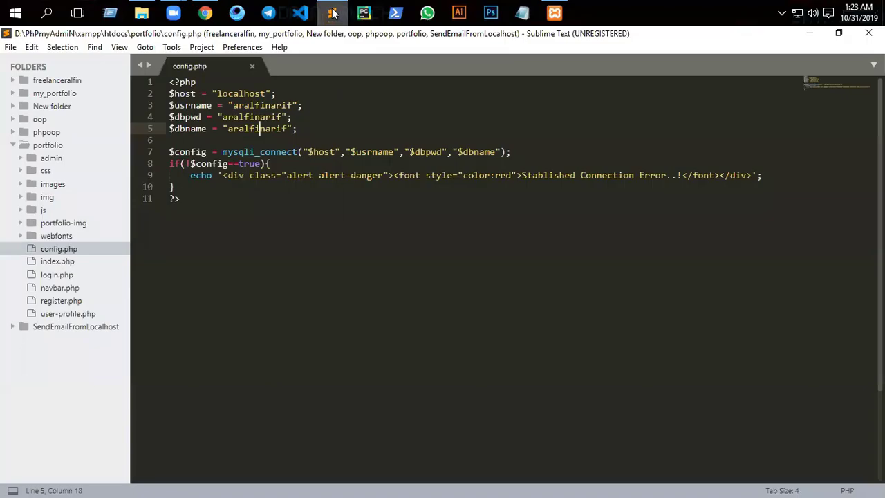
pyautogui.click(205, 13)
pyautogui.click(234, 37)
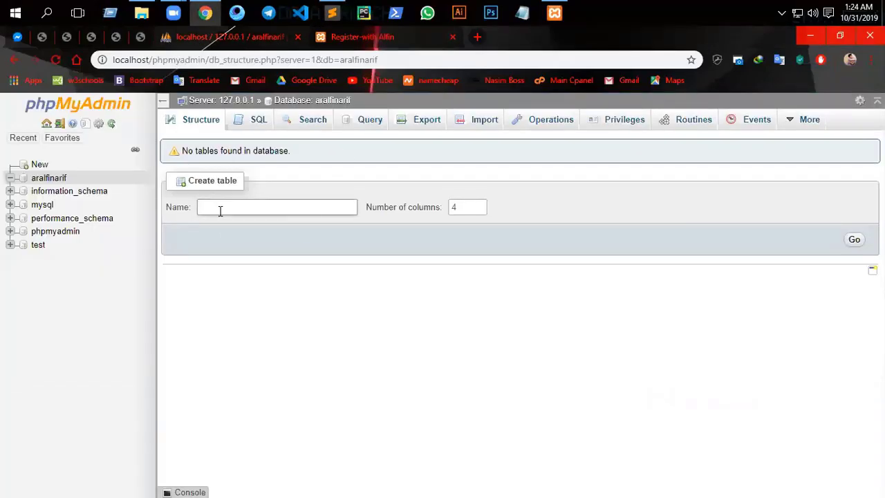
pyautogui.click(375, 37)
pyautogui.scroll(-3, 467, 325)
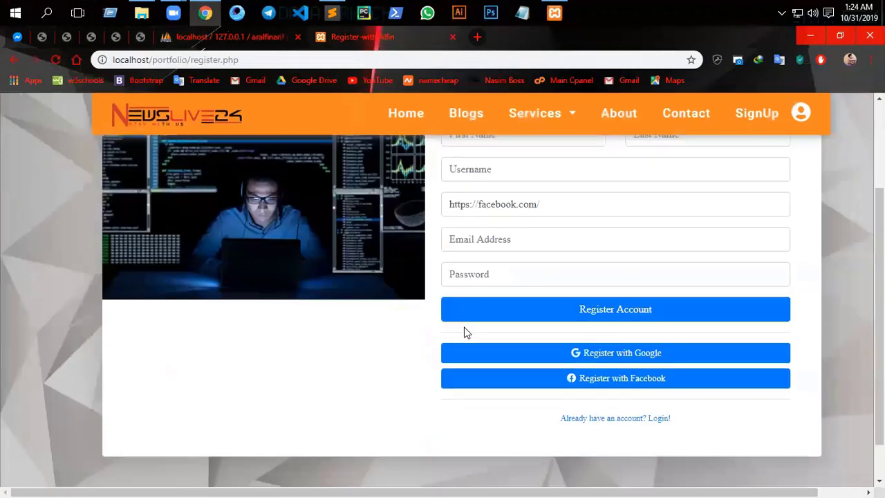
pyautogui.scroll(-1, 498, 245)
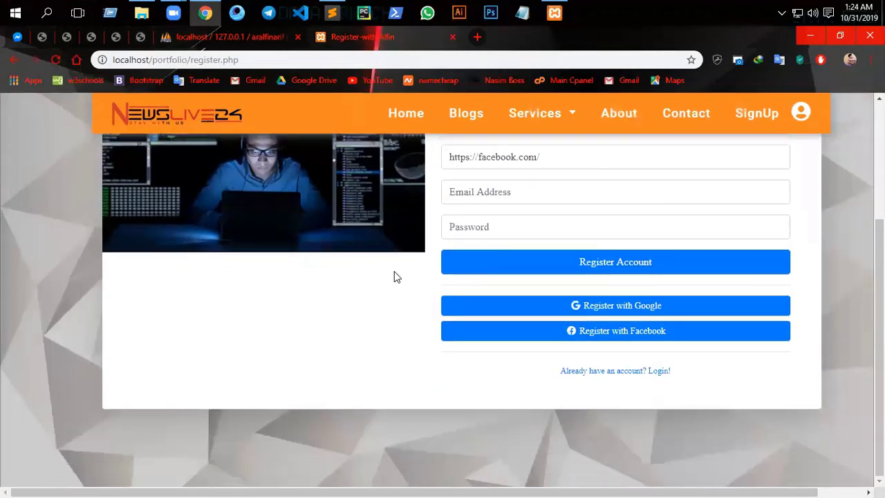
pyautogui.scroll(3, 332, 288)
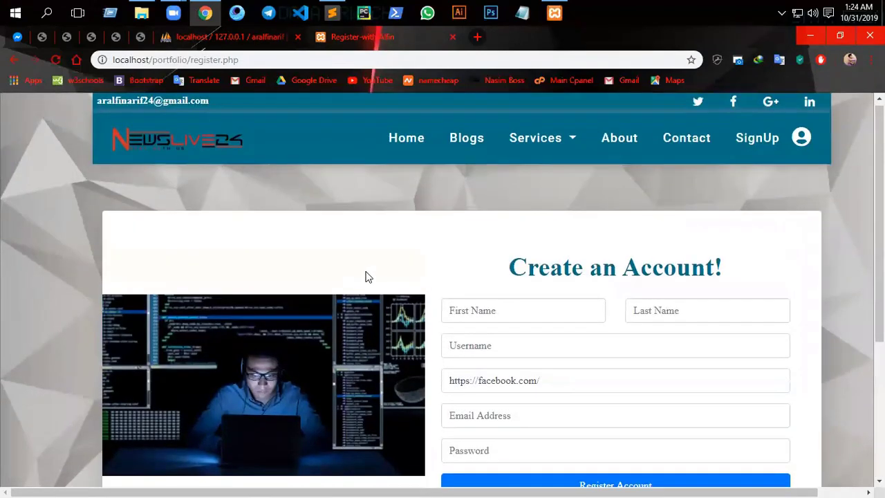
pyautogui.scroll(-3, 366, 276)
pyautogui.scroll(3, 512, 219)
# - Test the name fields and type 'adf' into Username, then delete it
pyautogui.click(481, 315)
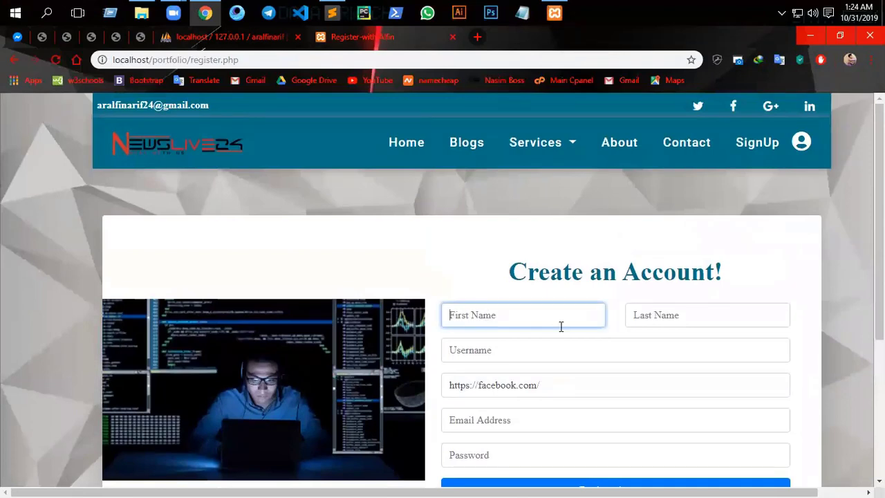
pyautogui.click(664, 318)
pyautogui.click(497, 346)
pyautogui.click(504, 323)
pyautogui.click(560, 349)
pyautogui.write('adf')
pyautogui.scroll(-3, 553, 346)
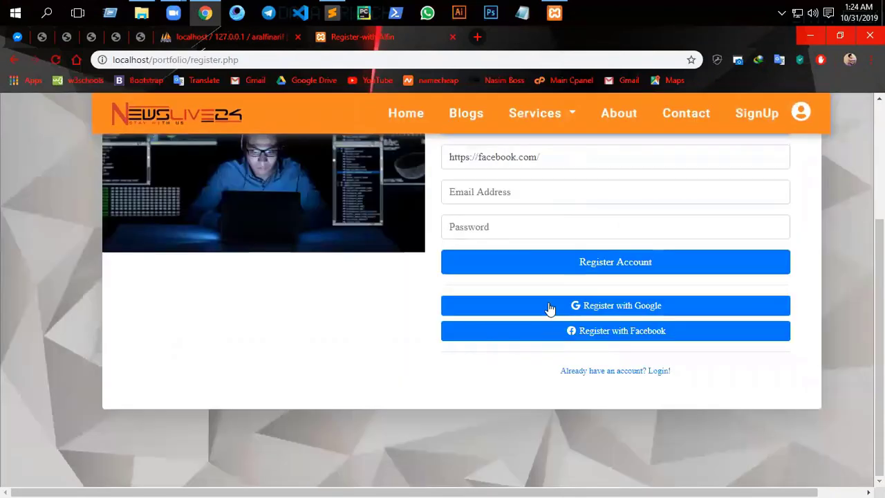
pyautogui.scroll(3, 399, 244)
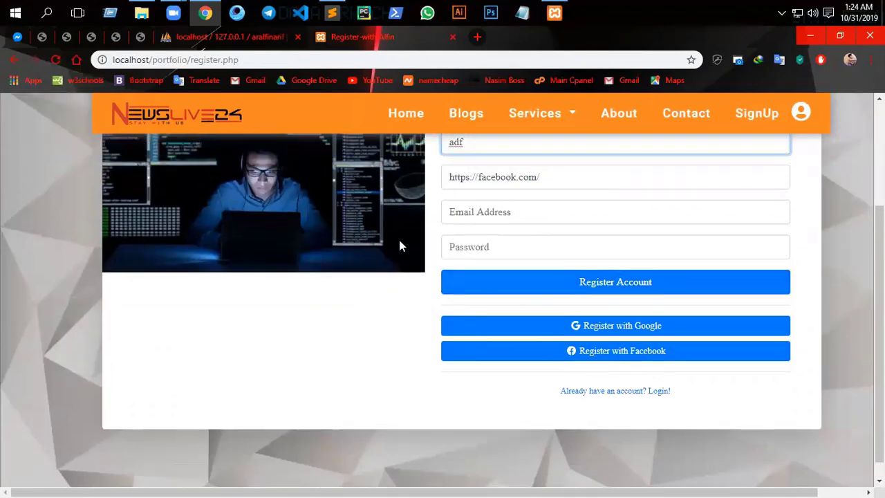
pyautogui.moveTo(494, 350); pyautogui.dragTo(427, 358)
pyautogui.press('BackSpace')
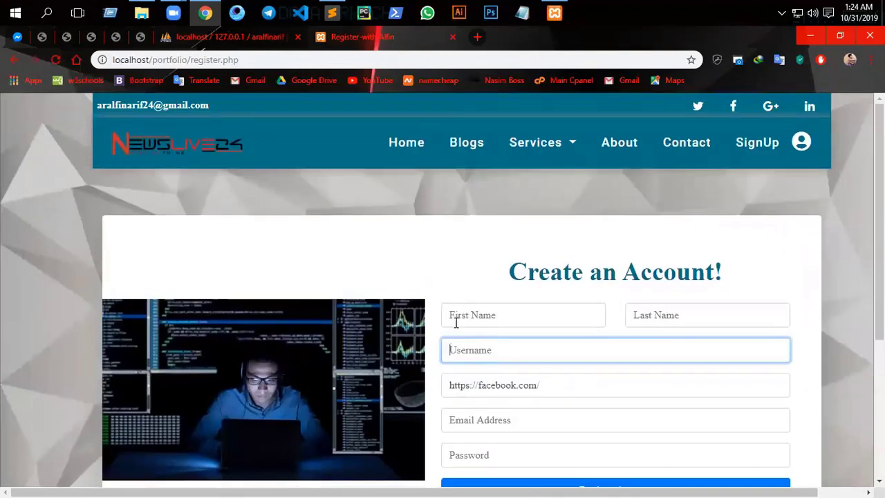
pyautogui.click(481, 317)
pyautogui.click(467, 292)
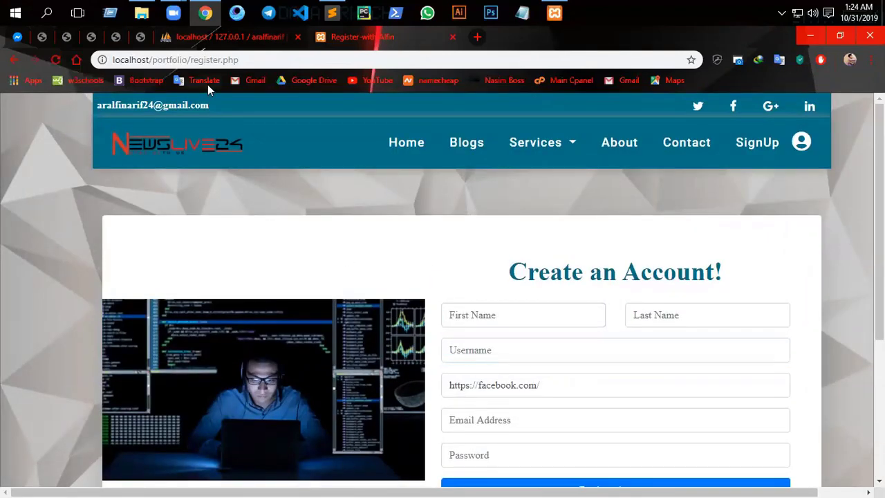
# - Review the First Name, Last Name, Username, Facebook, Email and Password fields, then return to phpMyAdmin
pyautogui.scroll(-3, 495, 290)
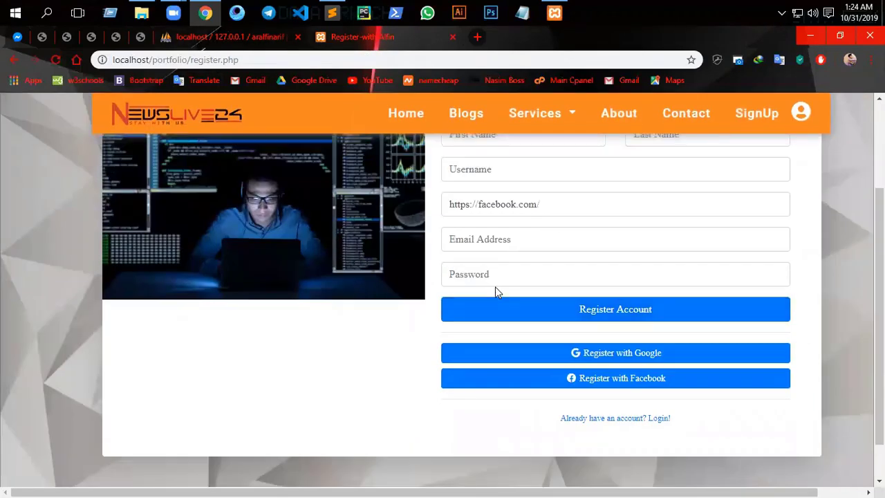
pyautogui.scroll(3, 495, 286)
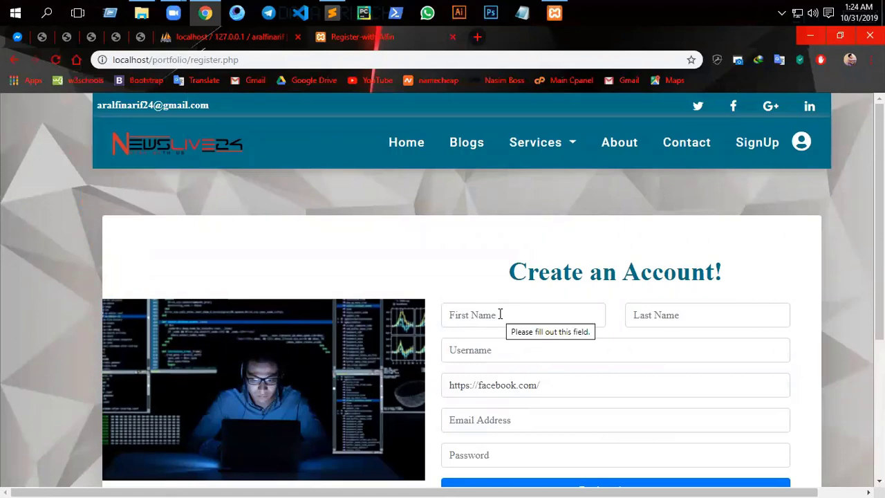
pyautogui.click(500, 315)
pyautogui.click(686, 313)
pyautogui.click(485, 349)
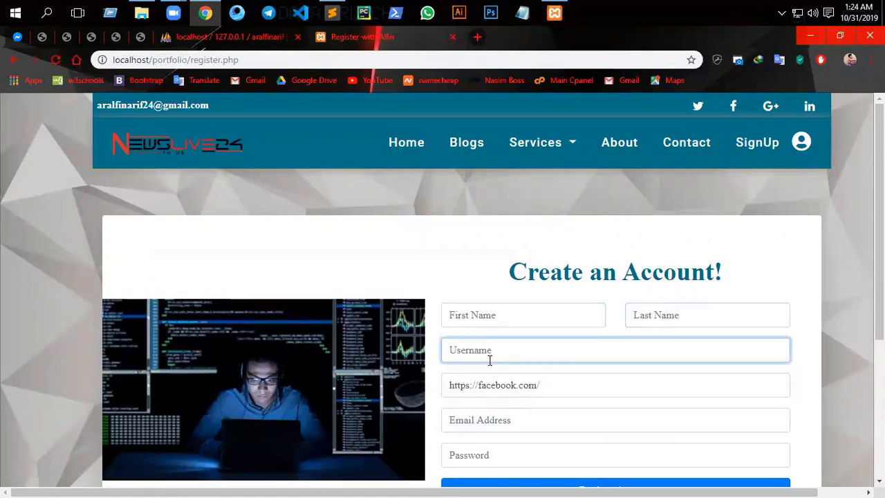
pyautogui.click(494, 385)
pyautogui.click(490, 419)
pyautogui.scroll(-3, 491, 401)
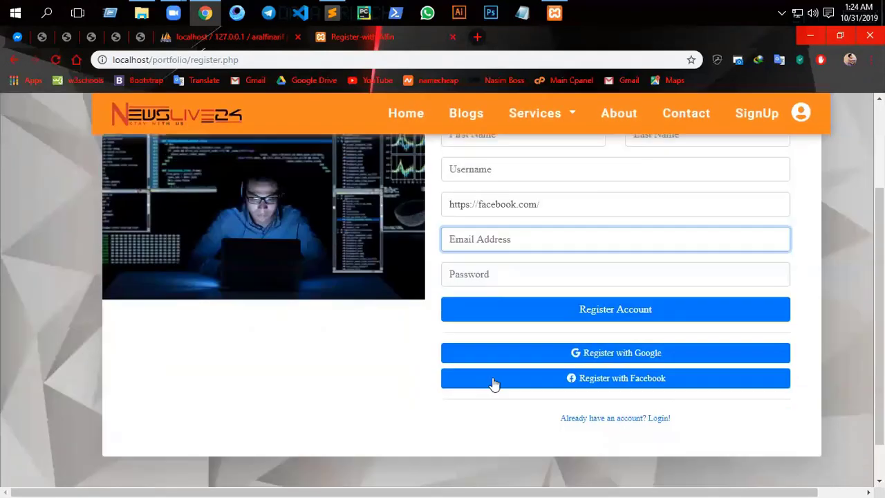
pyautogui.click(481, 278)
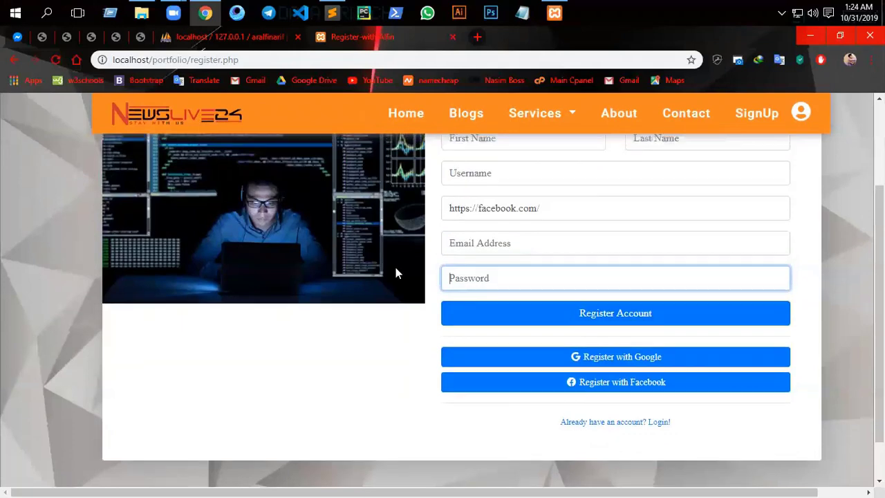
pyautogui.scroll(3, 394, 264)
pyautogui.click(223, 38)
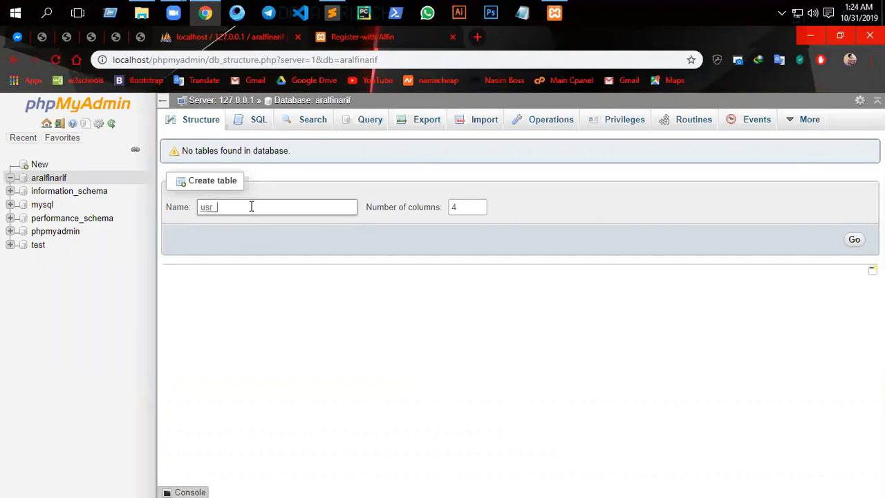
# - Create a table form named usr_log_info with 6 columns
pyautogui.click(251, 207)
pyautogui.write('usr_log_')
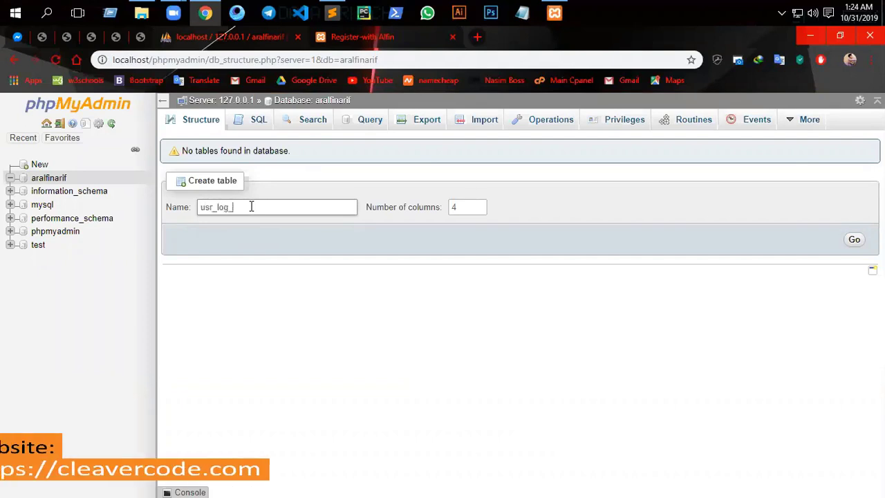
pyautogui.write('info')
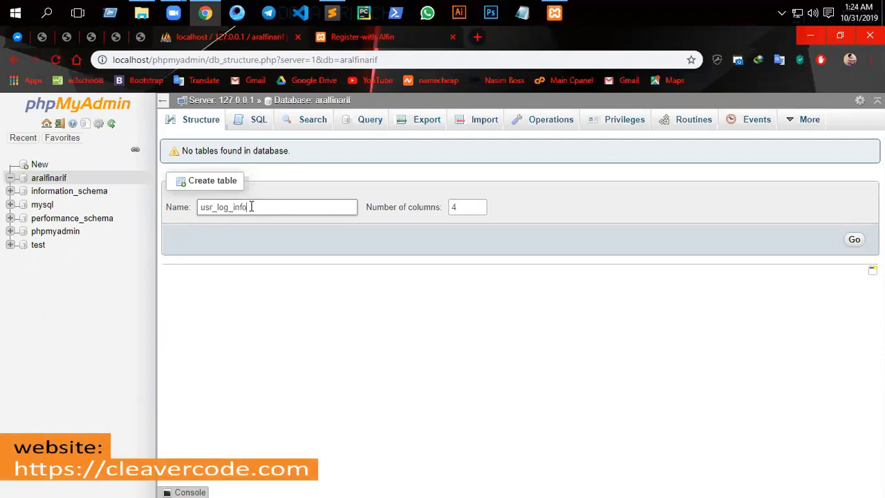
pyautogui.doubleClick(454, 207)
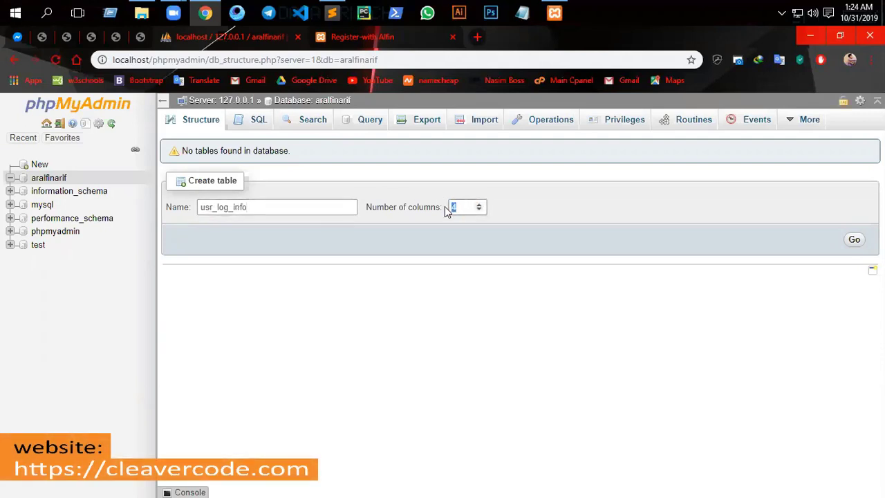
pyautogui.write('6')
pyautogui.click(853, 239)
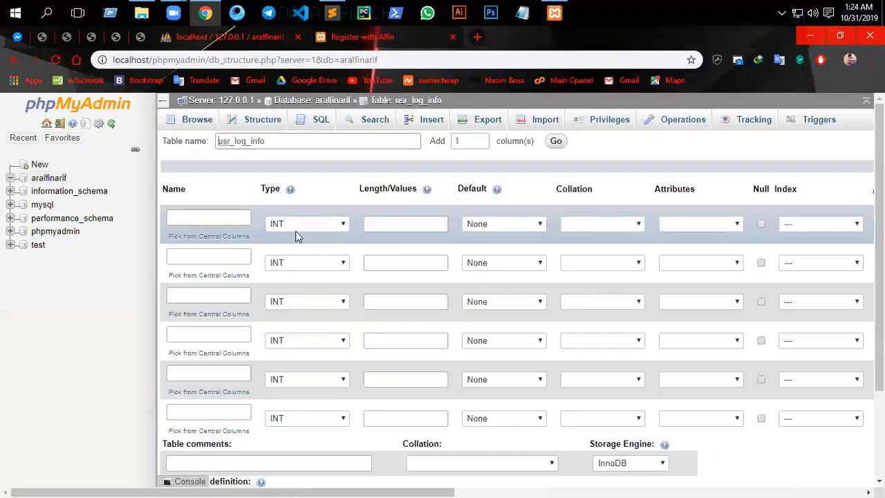
# - Name the first column id, make it the PRIMARY key, and enable auto-increment
pyautogui.click(202, 217)
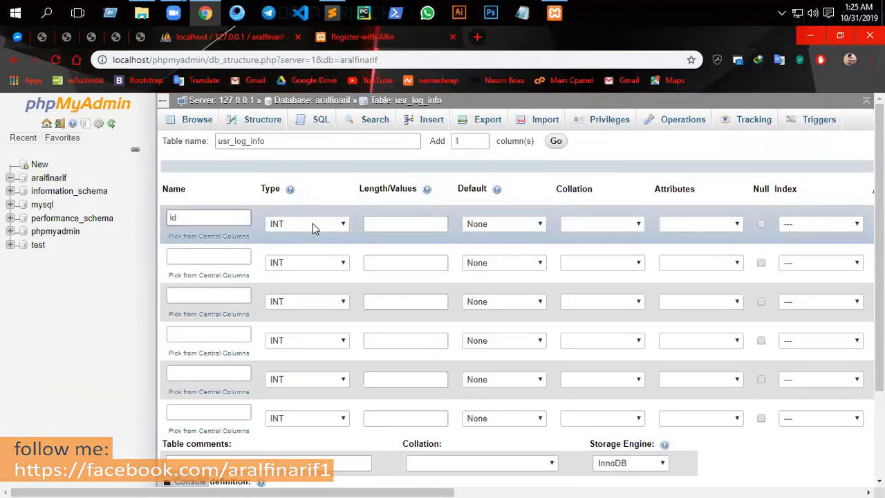
pyautogui.hscroll(8, 412, 470)
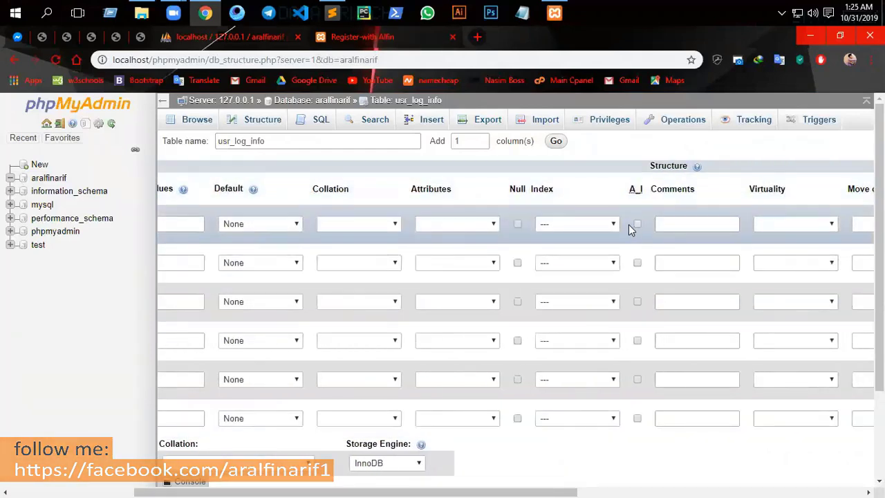
pyautogui.click(600, 224)
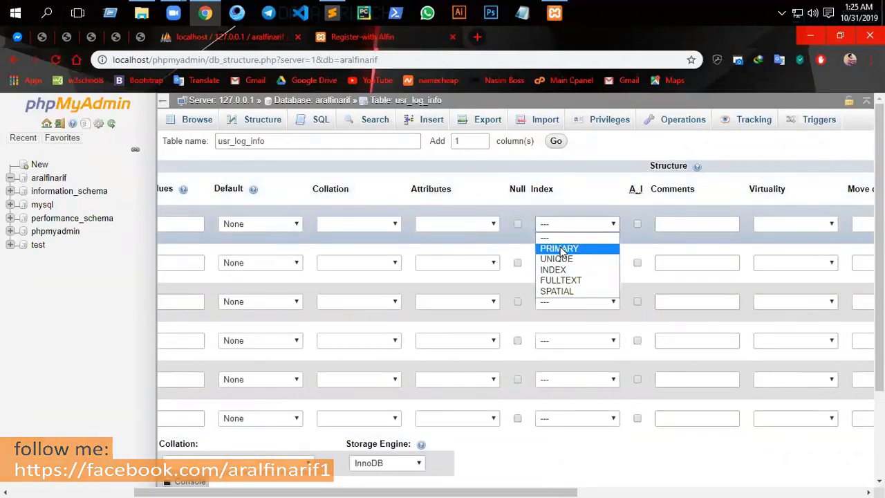
pyautogui.click(543, 250)
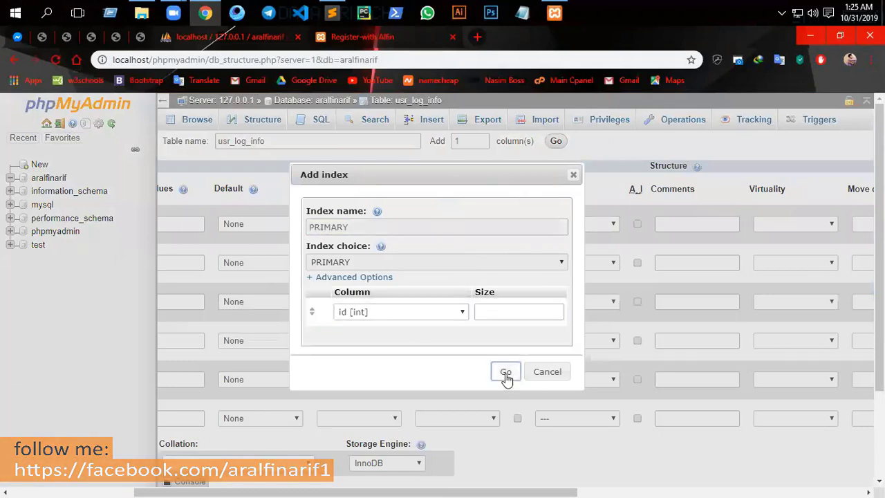
pyautogui.click(506, 374)
pyautogui.click(638, 223)
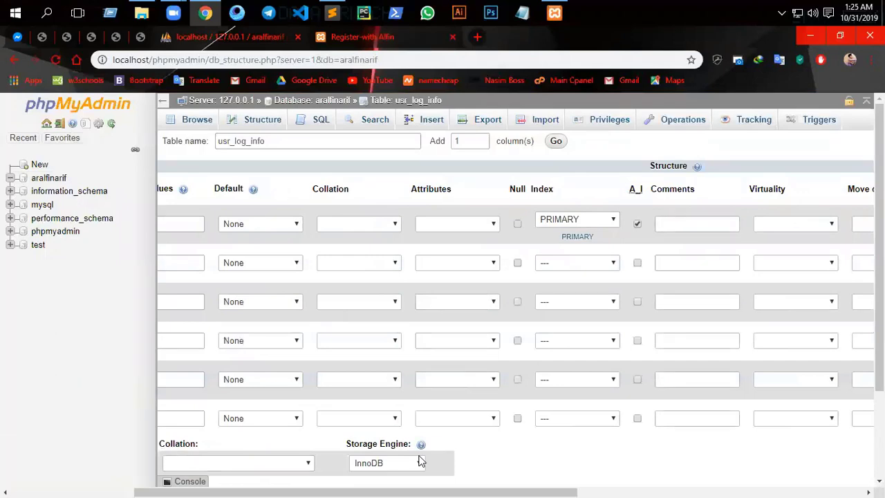
pyautogui.hscroll(-5, 200, 251)
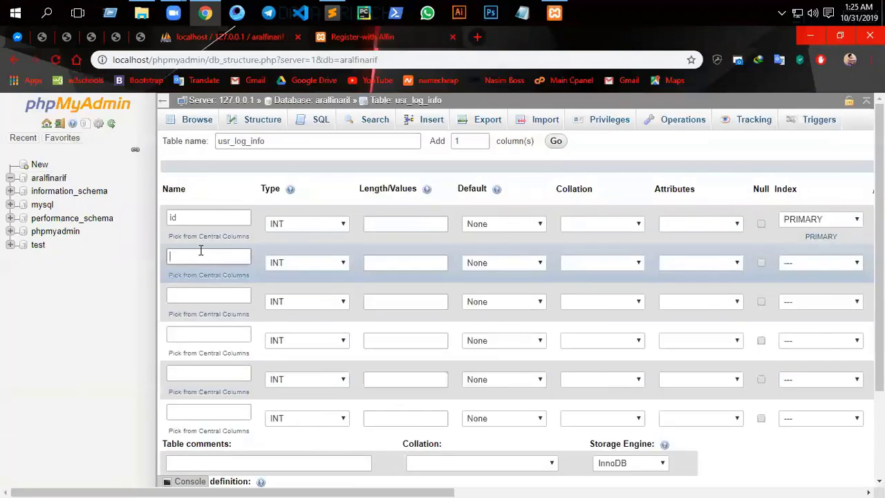
# - Name columns two to four fname, lname and username to match the registration form
pyautogui.click(370, 38)
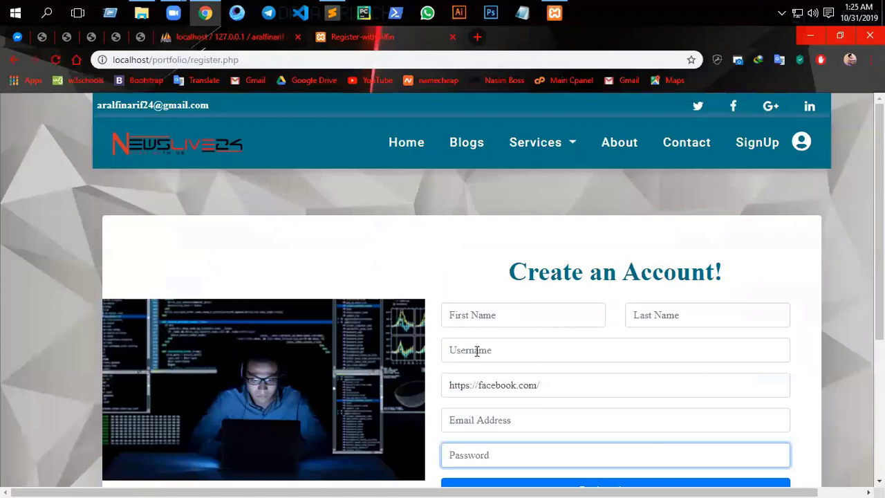
pyautogui.click(476, 316)
pyautogui.click(655, 313)
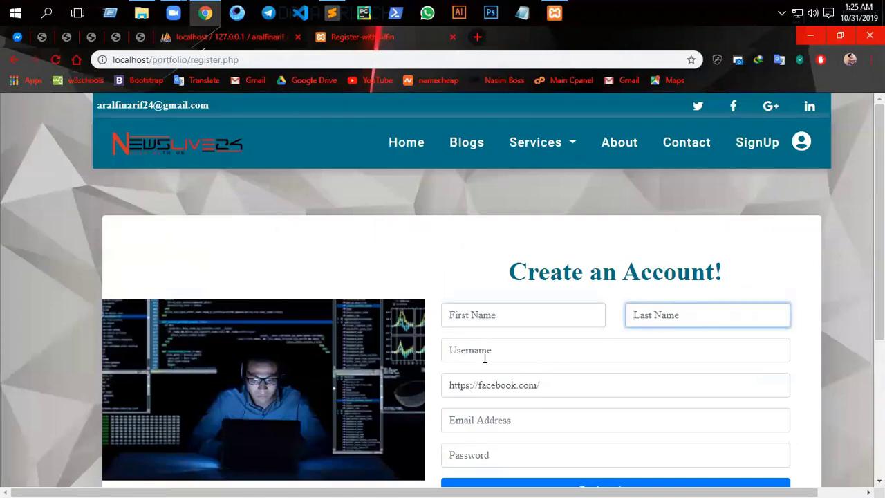
pyautogui.click(486, 360)
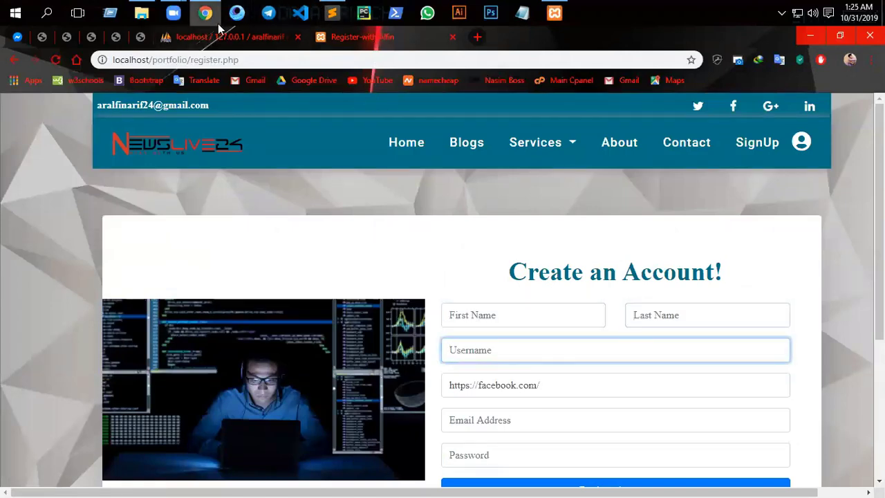
pyautogui.click(229, 38)
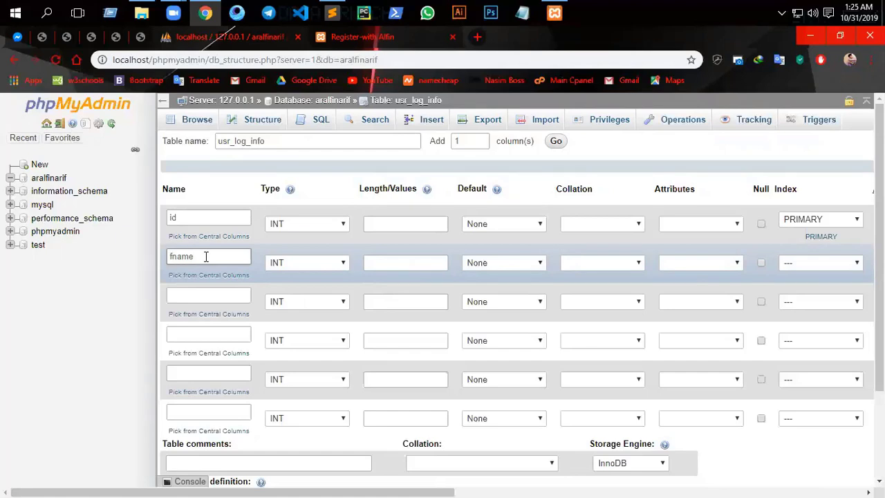
pyautogui.click(230, 298)
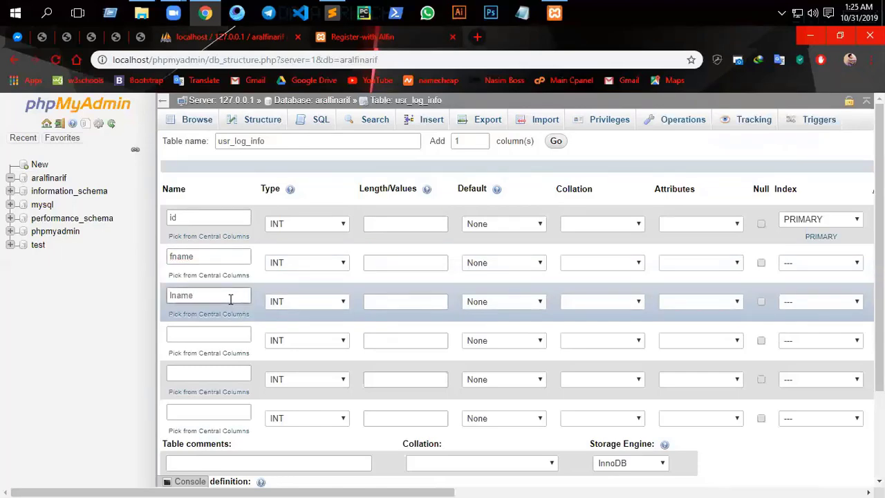
pyautogui.click(227, 338)
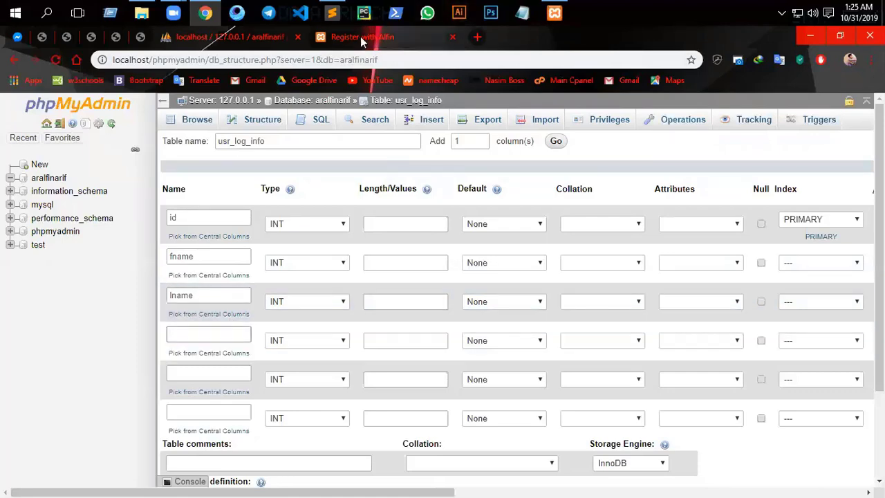
pyautogui.click(360, 36)
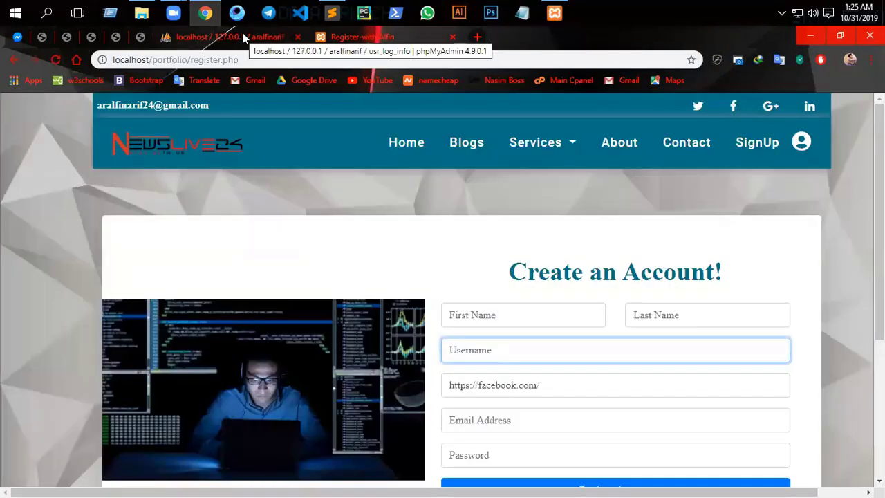
pyautogui.click(243, 38)
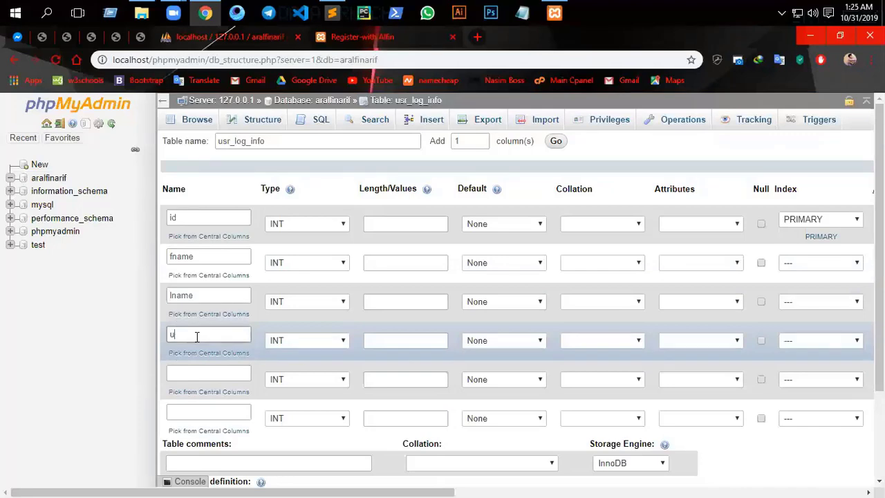
pyautogui.write('sername')
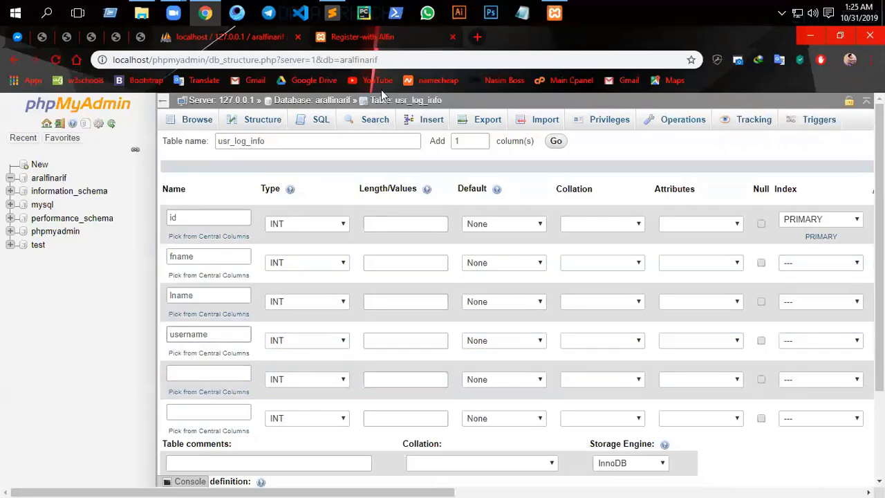
pyautogui.click(368, 36)
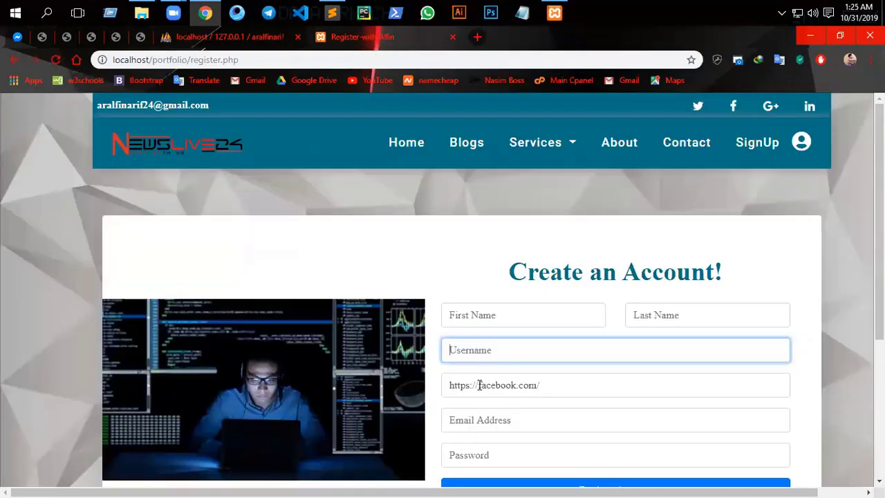
pyautogui.click(244, 34)
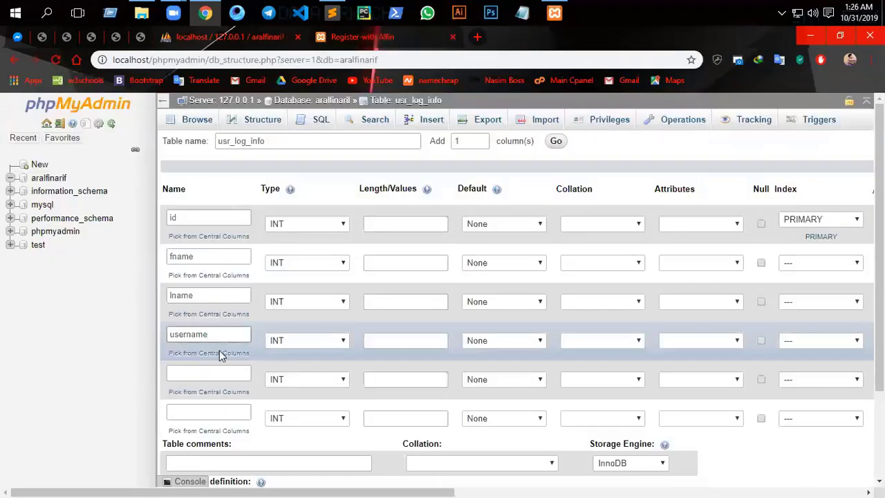
# - Enter usr_fb in the fifth Name field and usr_email in the sixth
pyautogui.click(217, 372)
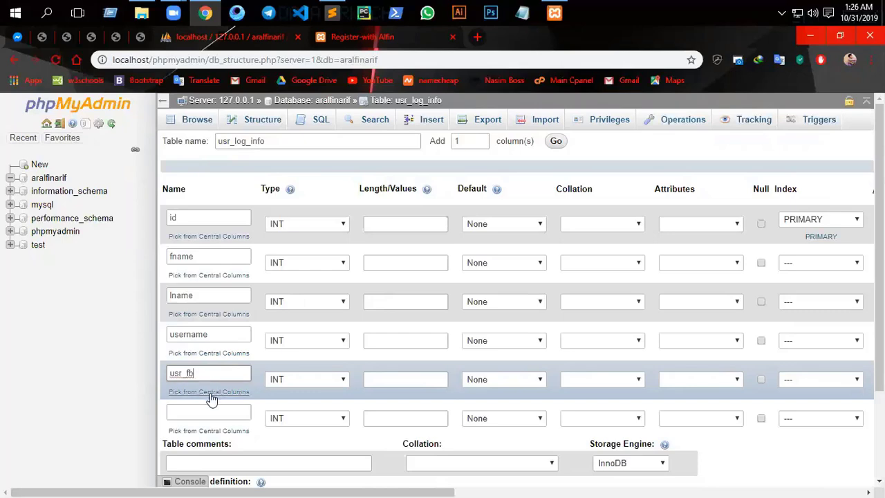
pyautogui.scroll(-2, 212, 401)
pyautogui.click(205, 296)
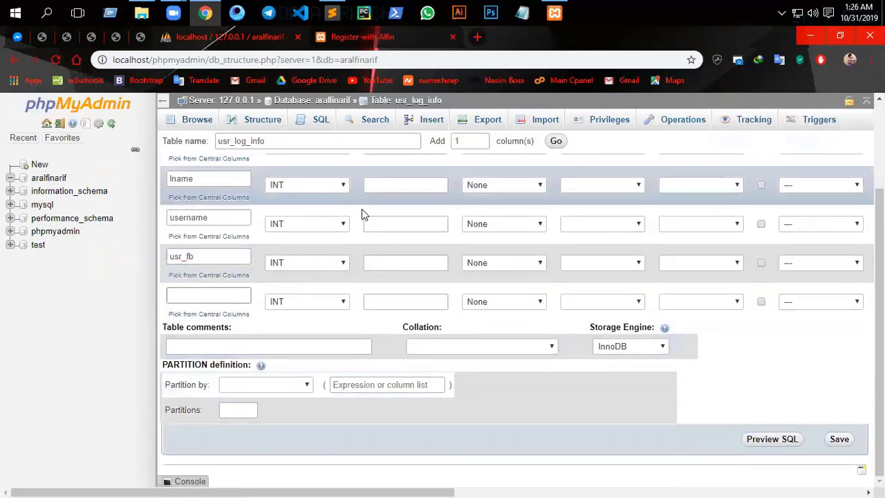
pyautogui.click(359, 35)
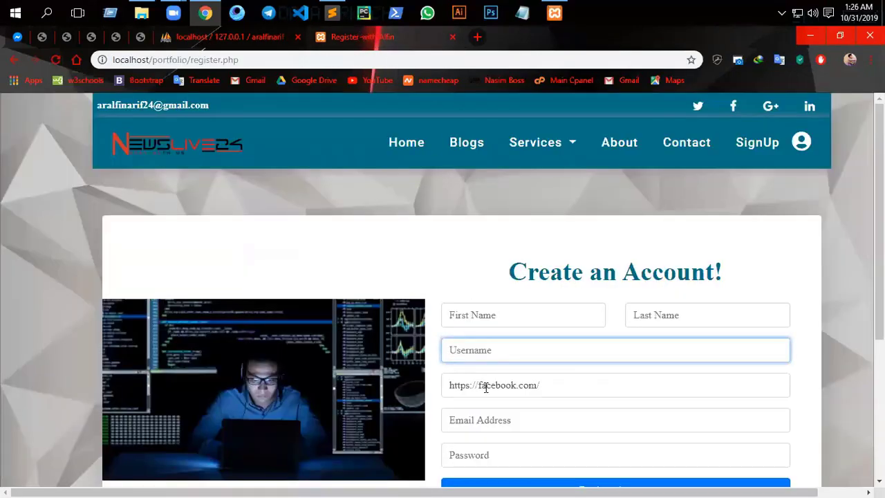
pyautogui.click(262, 37)
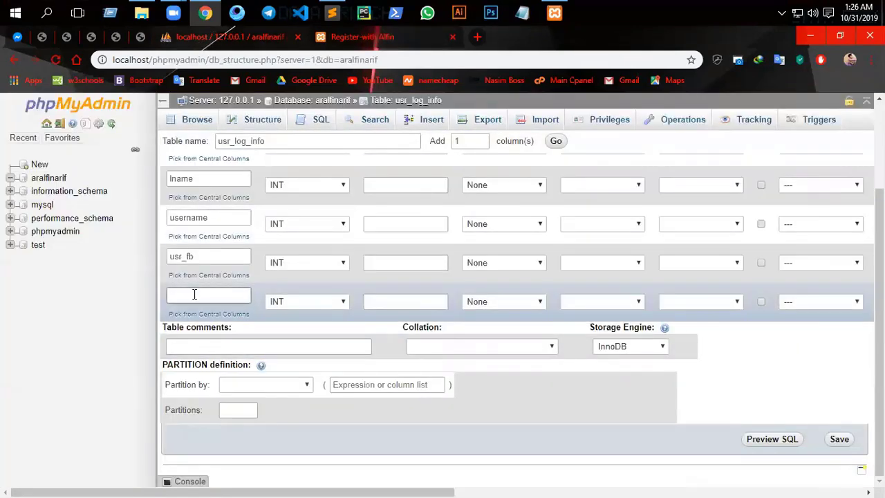
pyautogui.write('usr_email')
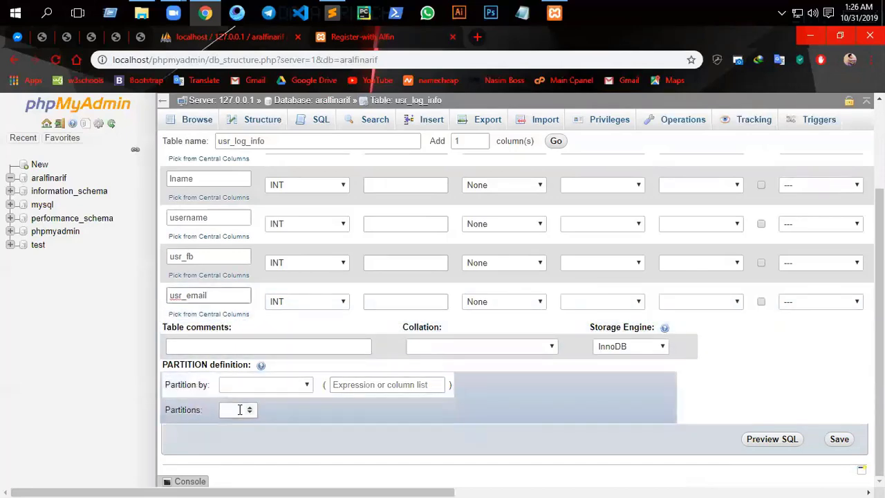
pyautogui.scroll(1, 345, 292)
pyautogui.scroll(3, 345, 291)
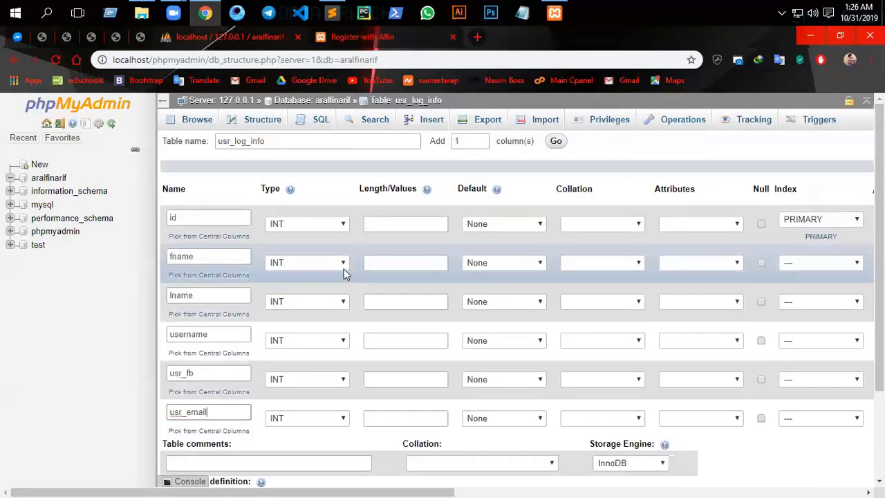
# - Add 3 more column rows to the usr_log_info form
pyautogui.doubleClick(456, 140)
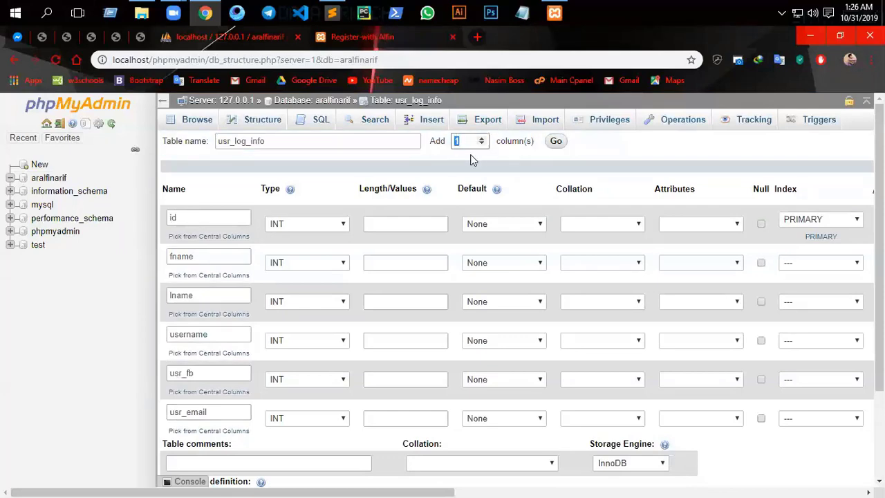
pyautogui.scroll(-2, 207, 255)
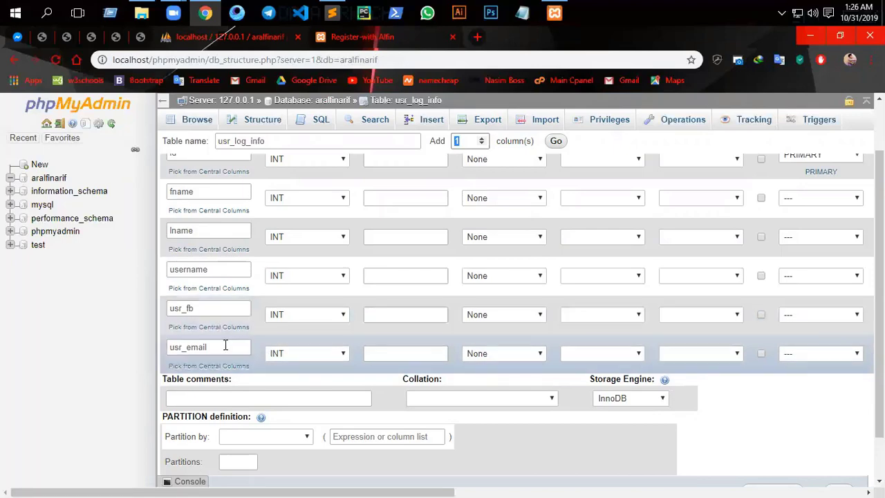
pyautogui.scroll(2, 316, 253)
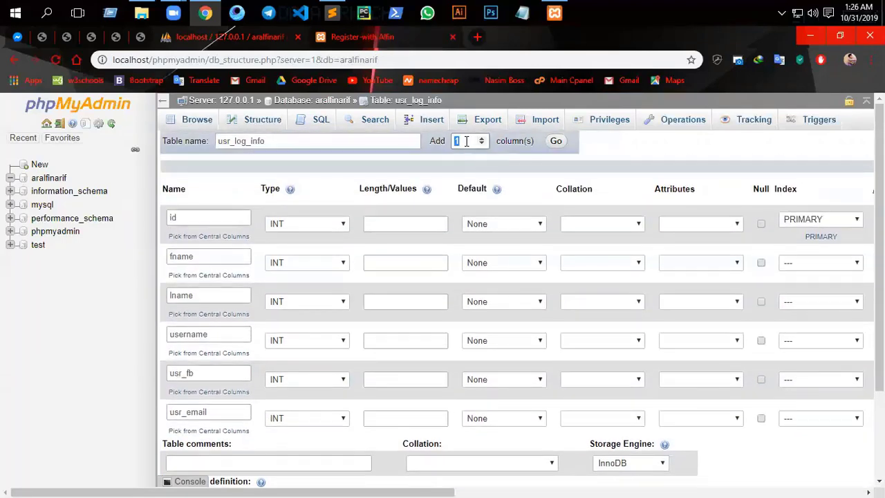
pyautogui.click(467, 141)
pyautogui.write('3')
pyautogui.click(556, 141)
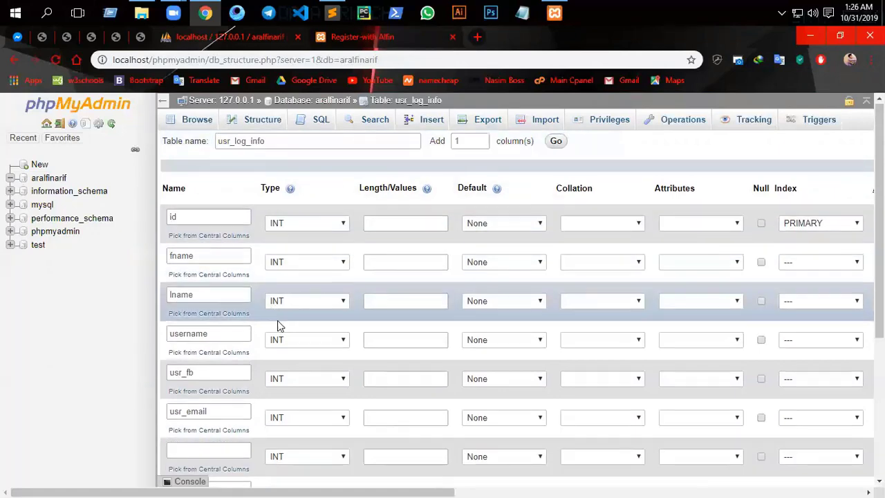
# - Name the new rows usr_pwd and token, then start the last one for signup_date
pyautogui.scroll(-3, 277, 320)
pyautogui.click(208, 318)
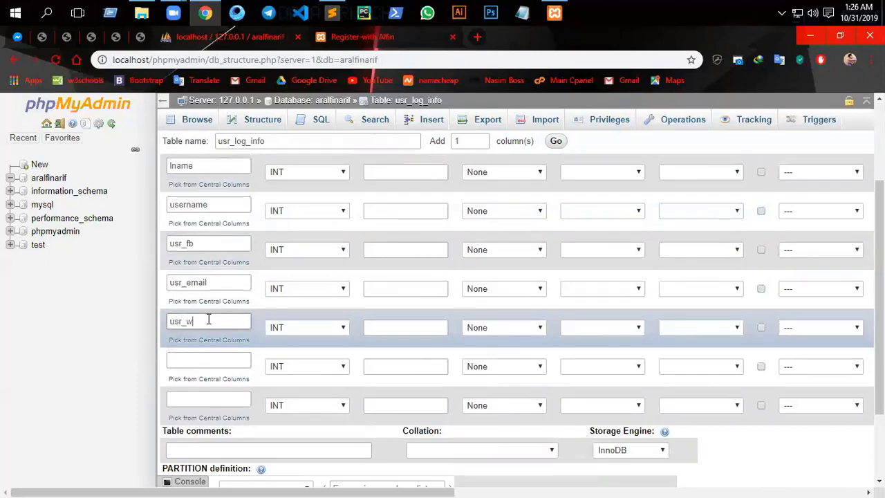
pyautogui.write('usr_w')
pyautogui.press('BackSpace')
pyautogui.write('pwd')
pyautogui.click(206, 357)
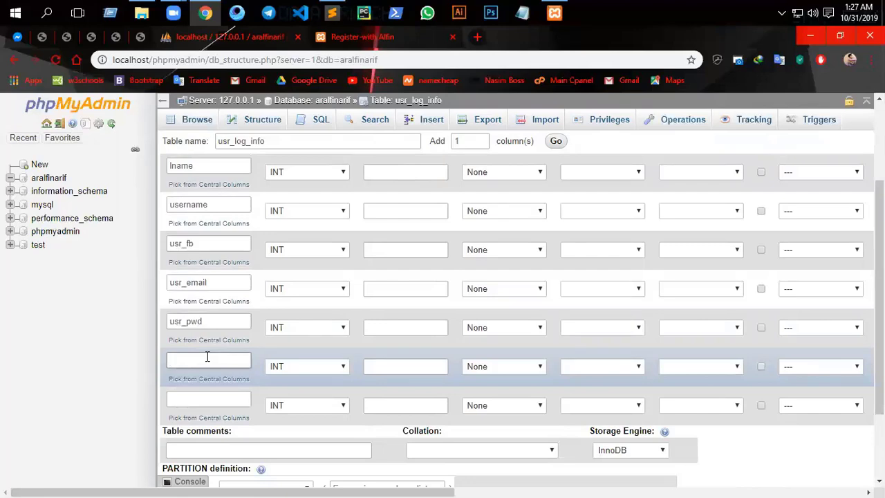
pyautogui.write('token')
pyautogui.click(209, 394)
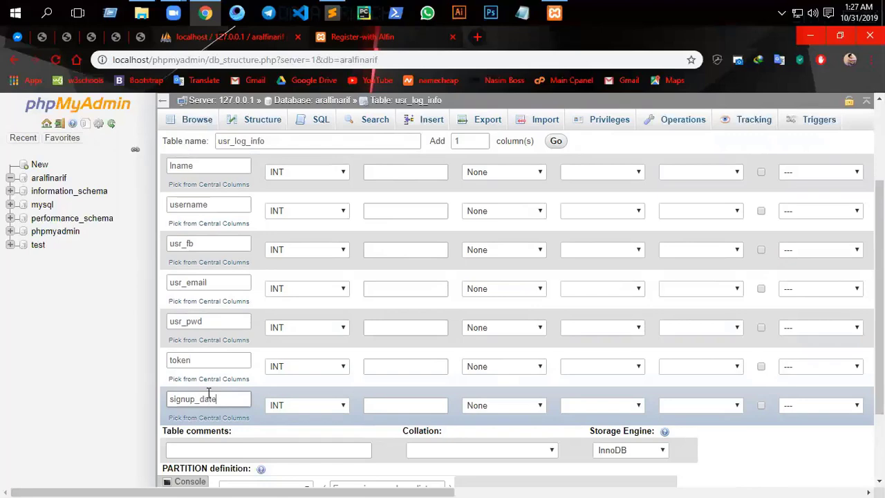
# - Make signup_date a TIMESTAMP column defaulting to CURRENT_TIMESTAMP
pyautogui.click(309, 406)
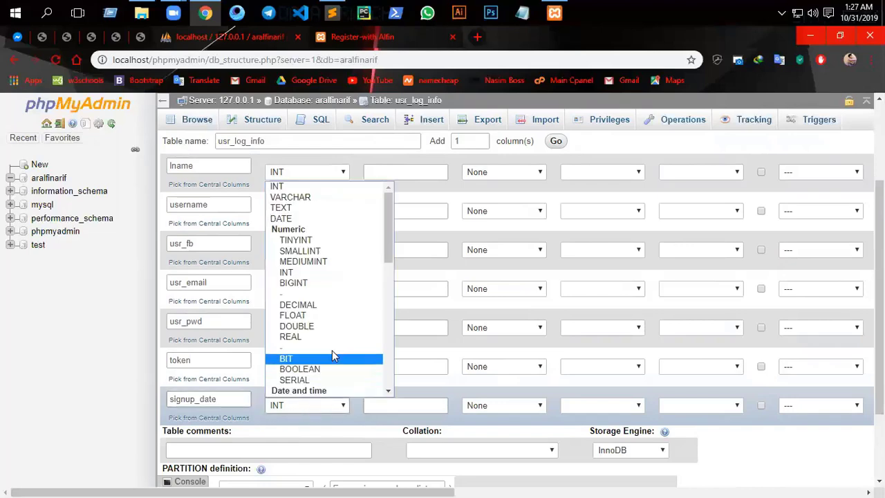
pyautogui.scroll(-5, 332, 350)
pyautogui.scroll(4, 313, 242)
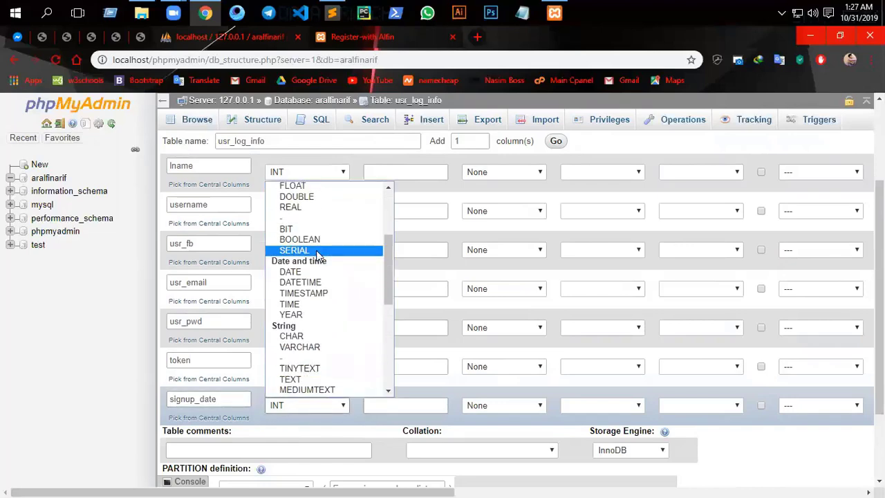
pyautogui.click(308, 293)
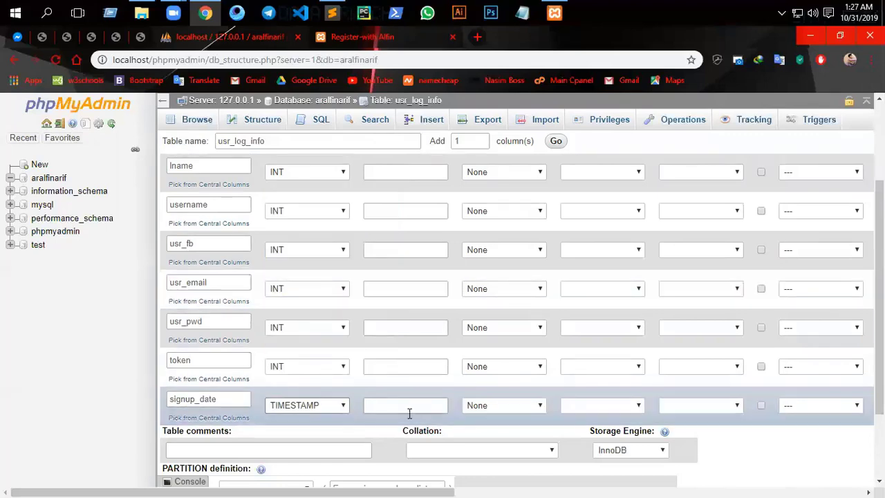
pyautogui.click(484, 409)
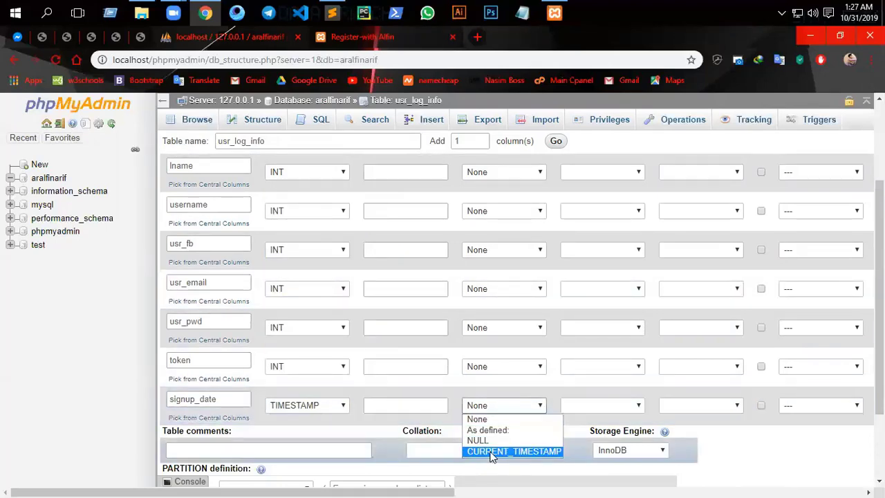
pyautogui.click(492, 450)
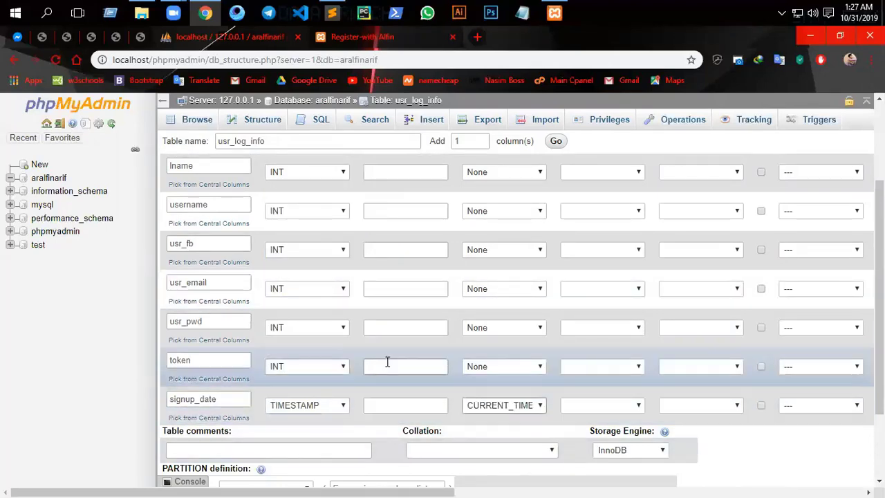
# - Change token and usr_pwd to VARCHAR, entering a 255 length for usr_pwd
pyautogui.click(317, 370)
pyautogui.click(310, 157)
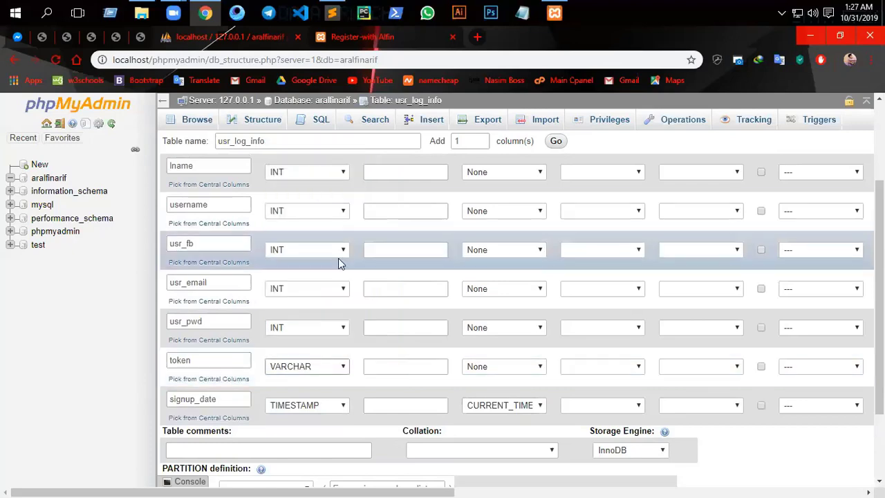
pyautogui.click(410, 367)
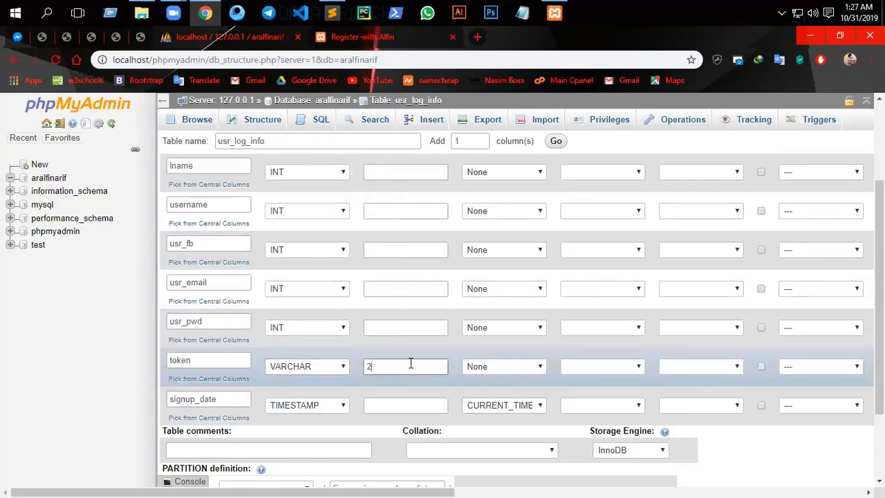
pyautogui.click(315, 328)
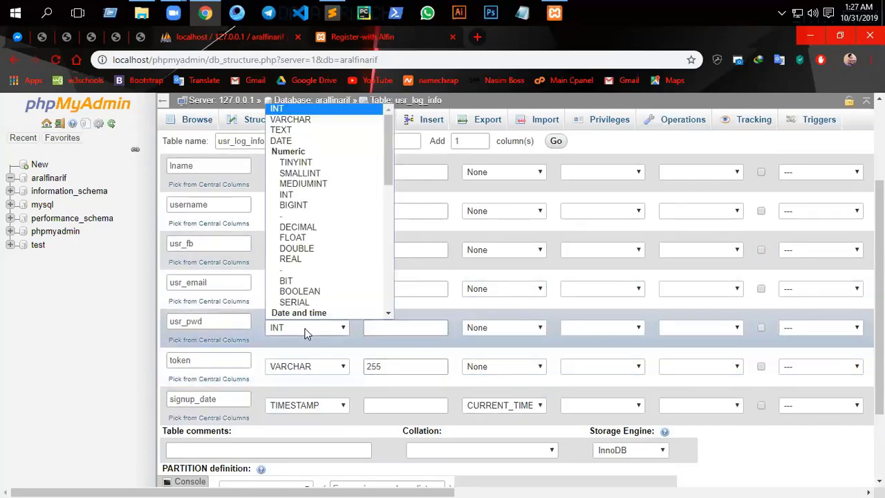
pyautogui.click(296, 120)
pyautogui.click(393, 328)
pyautogui.write('255')
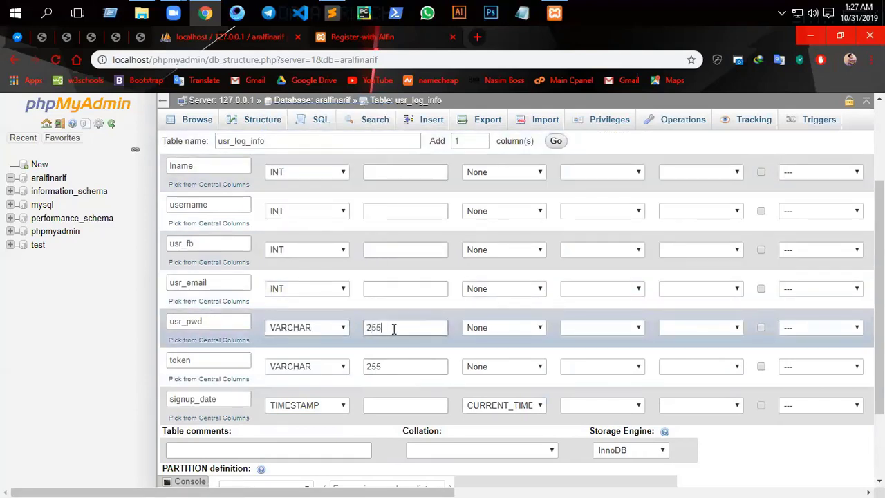
pyautogui.write('5')
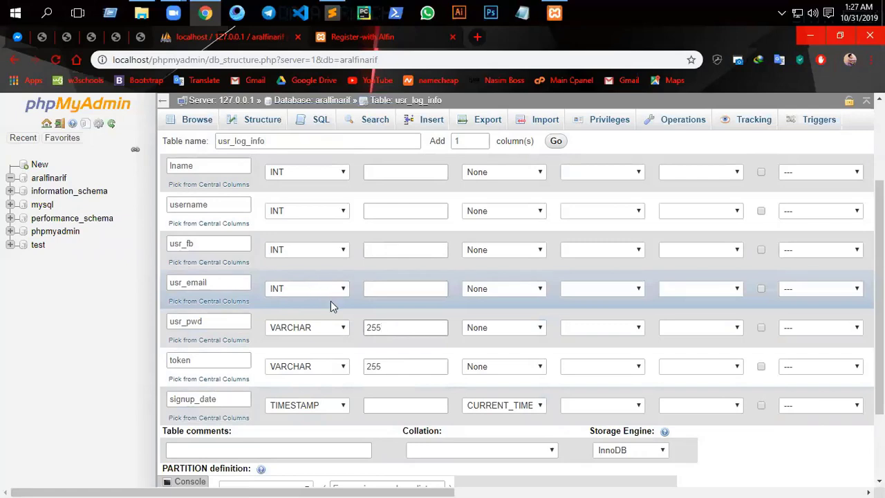
# - Set usr_email to VARCHAR(255) and usr_fb to VARCHAR(50)
pyautogui.click(311, 289)
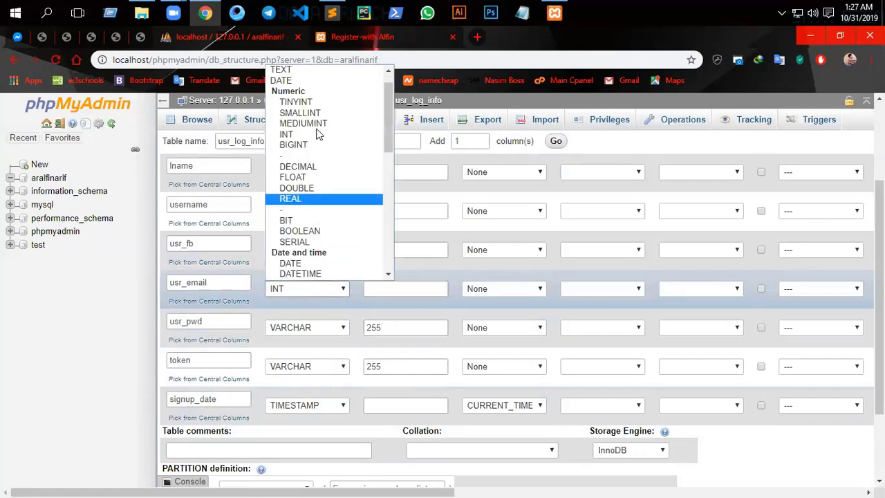
pyautogui.scroll(1, 319, 78)
pyautogui.click(319, 74)
pyautogui.click(415, 289)
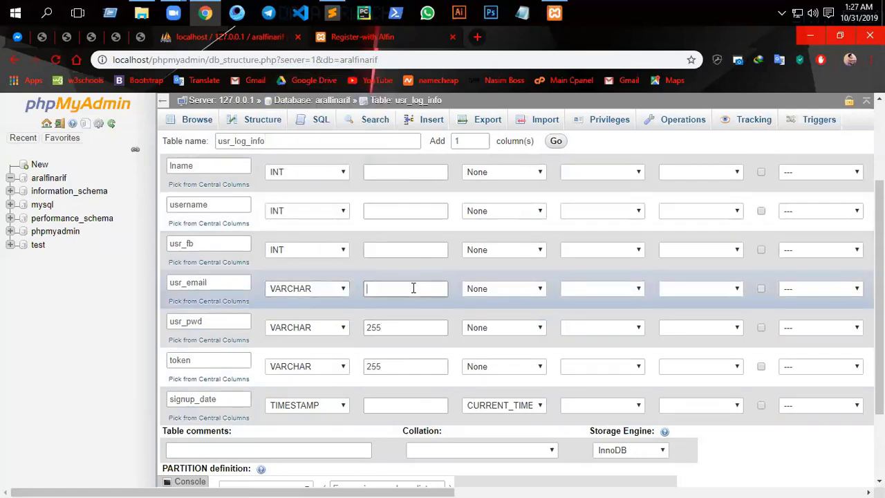
pyautogui.write('255')
pyautogui.click(298, 251)
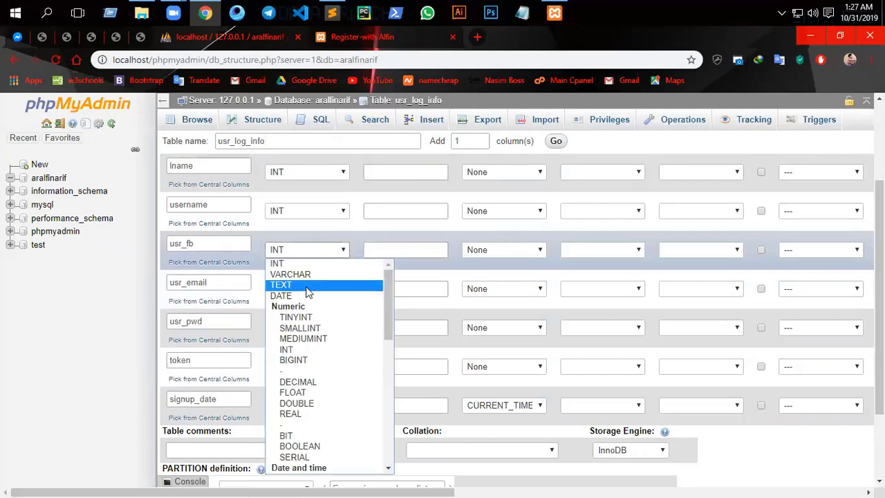
pyautogui.click(307, 275)
pyautogui.click(390, 249)
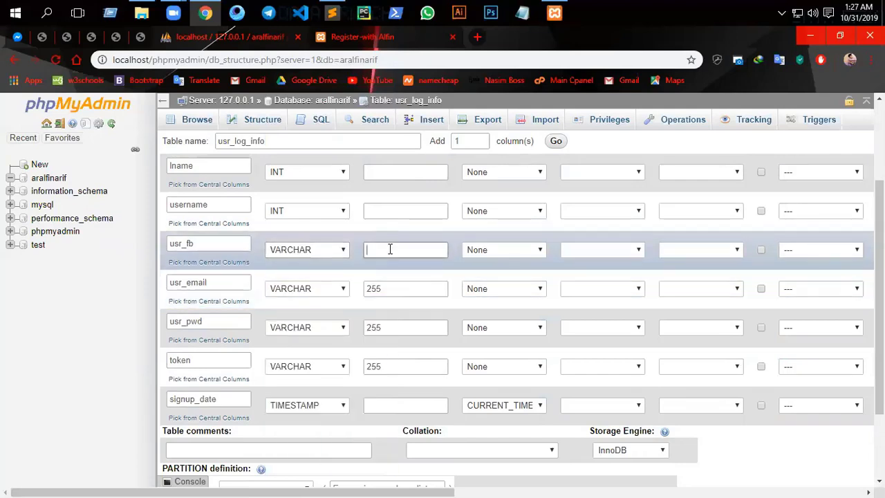
pyautogui.write('255')
pyautogui.doubleClick(367, 250)
pyautogui.write('50')
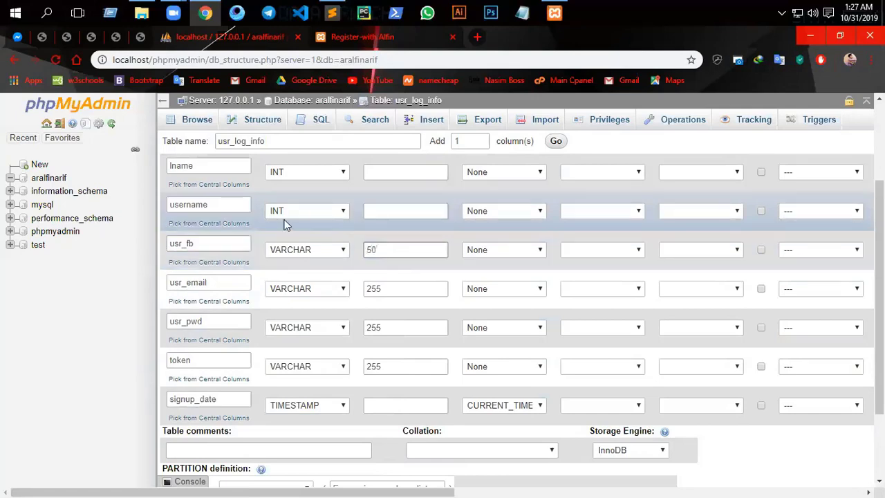
# - Switch username from INT to VARCHAR and enter its length of 50
pyautogui.click(285, 214)
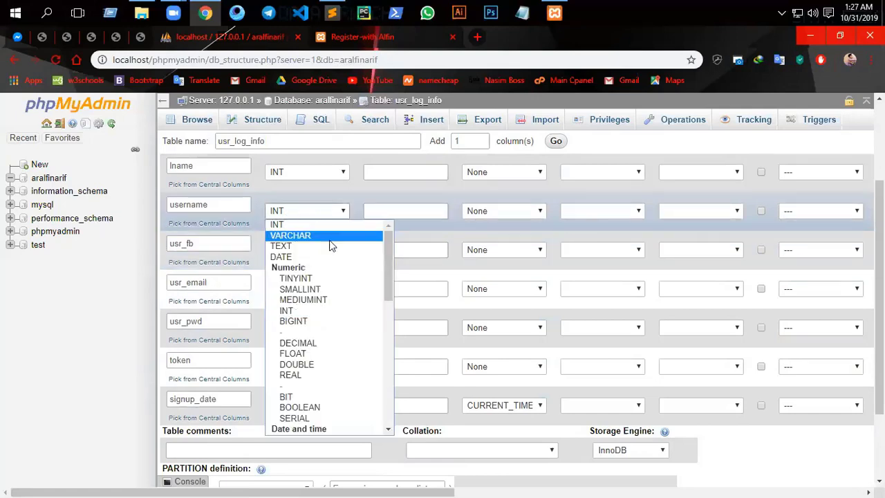
pyautogui.click(290, 236)
pyautogui.click(401, 212)
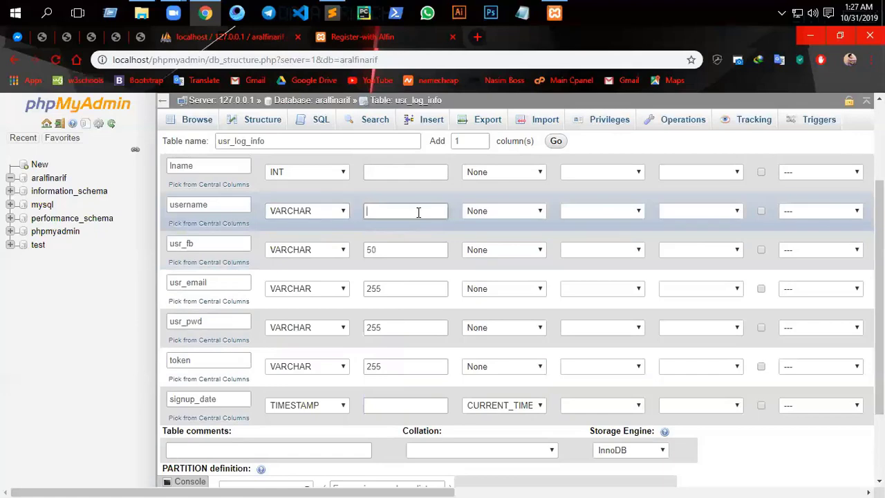
pyautogui.write('502')
pyautogui.write('0')
# - Set lname and fname to VARCHAR columns with length 50
pyautogui.scroll(2, 349, 197)
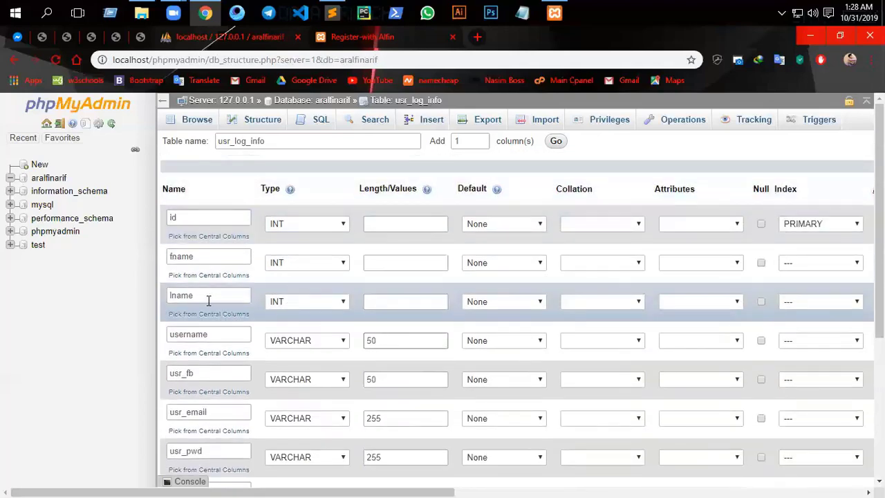
pyautogui.click(306, 302)
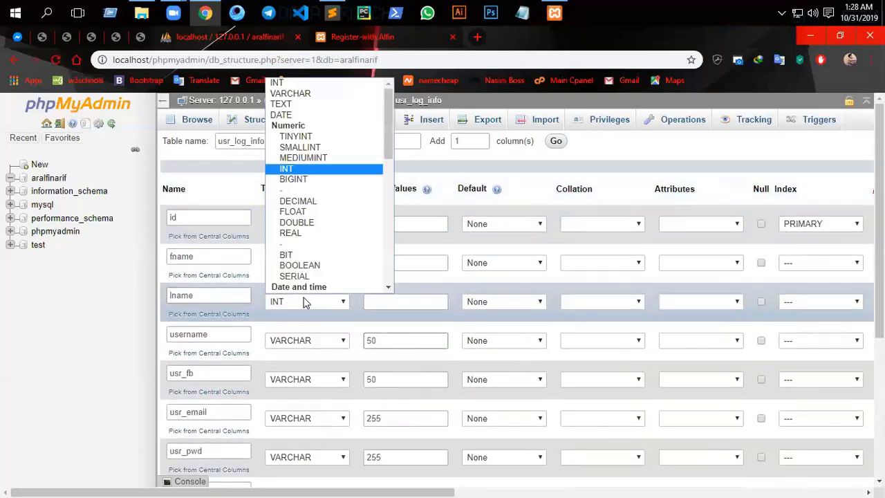
pyautogui.click(298, 92)
pyautogui.click(392, 300)
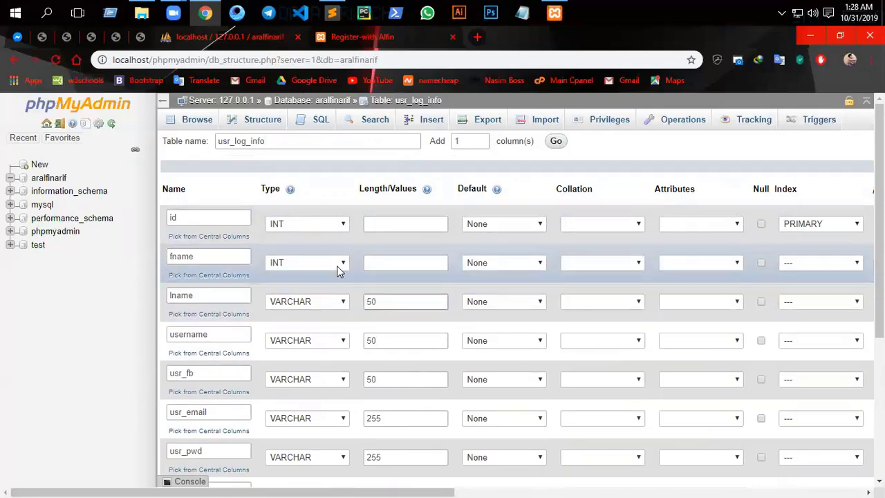
pyautogui.click(311, 262)
pyautogui.click(309, 287)
pyautogui.click(403, 259)
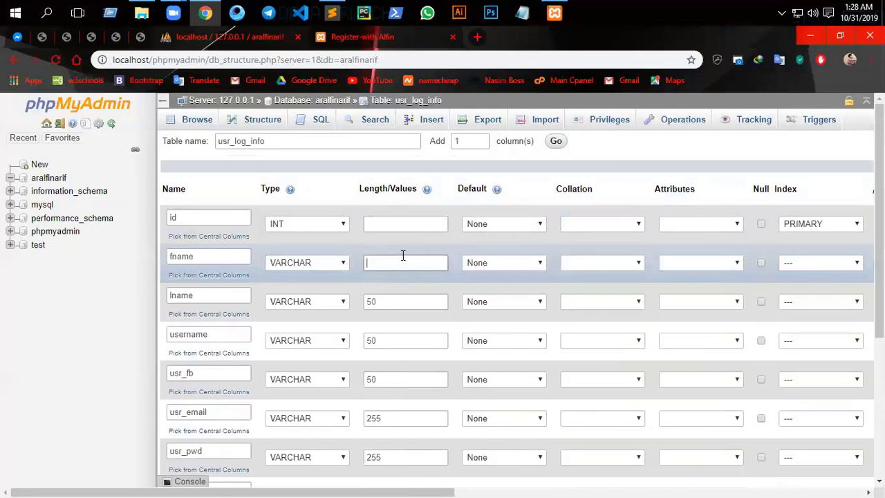
pyautogui.write('50')
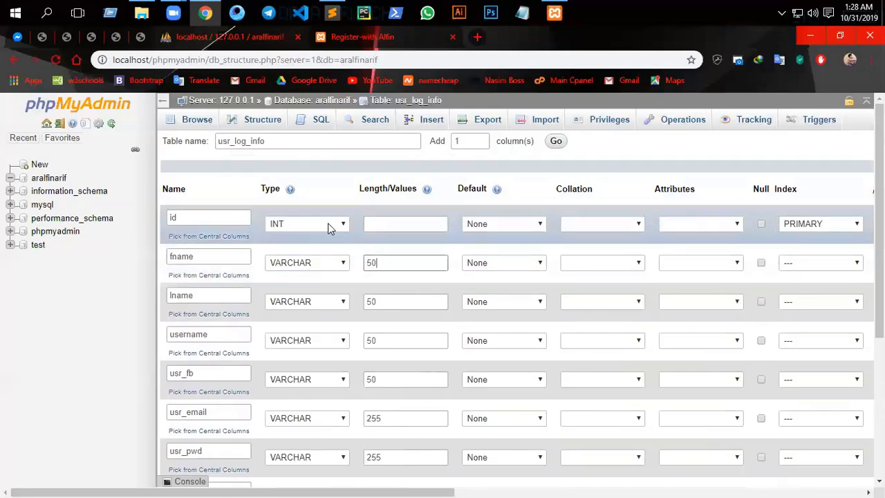
pyautogui.scroll(-3, 363, 311)
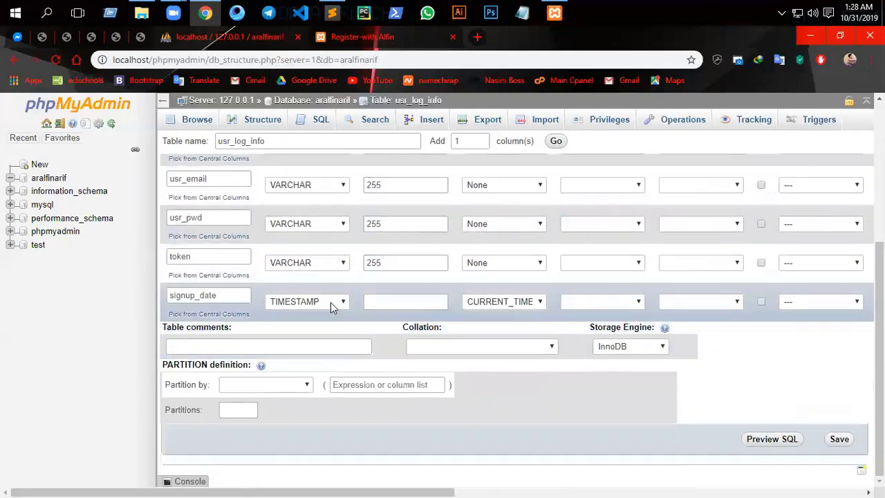
pyautogui.scroll(1, 514, 401)
pyautogui.scroll(-1, 428, 405)
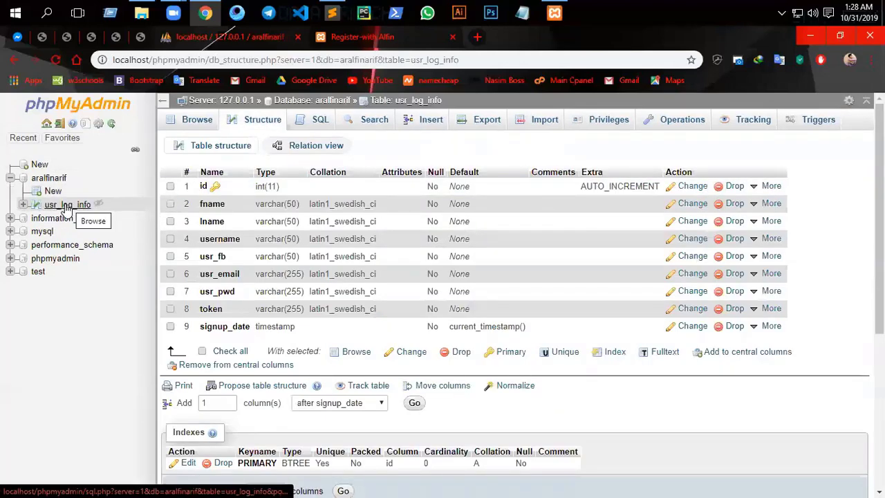
# - Browse usr_log_info to confirm it has zero rows, then bring up Sublime Text's config.php
pyautogui.click(67, 205)
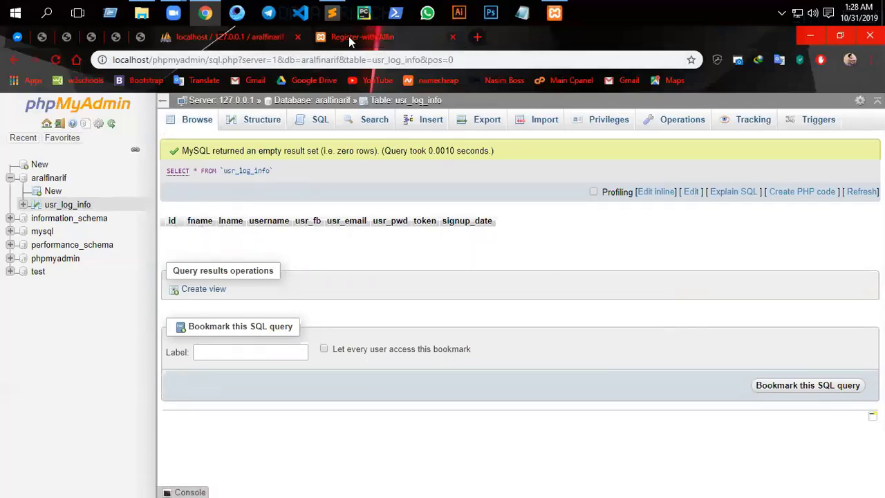
pyautogui.click(381, 36)
pyautogui.click(221, 38)
pyautogui.click(373, 37)
pyautogui.click(332, 12)
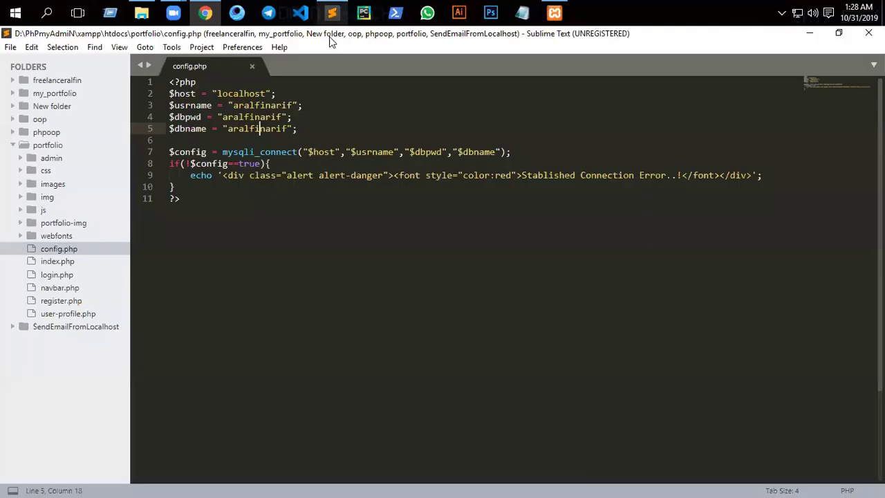
# - Open register.php, add a PHP block with require_once("config.php"); at the top, and save
pyautogui.click(58, 302)
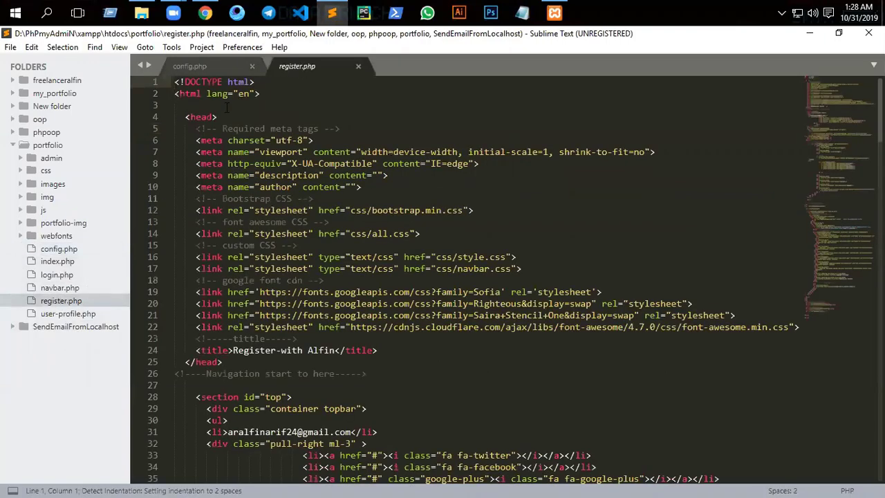
pyautogui.press('Return')
pyautogui.press('Return')
pyautogui.press('Return')
pyautogui.click(186, 83)
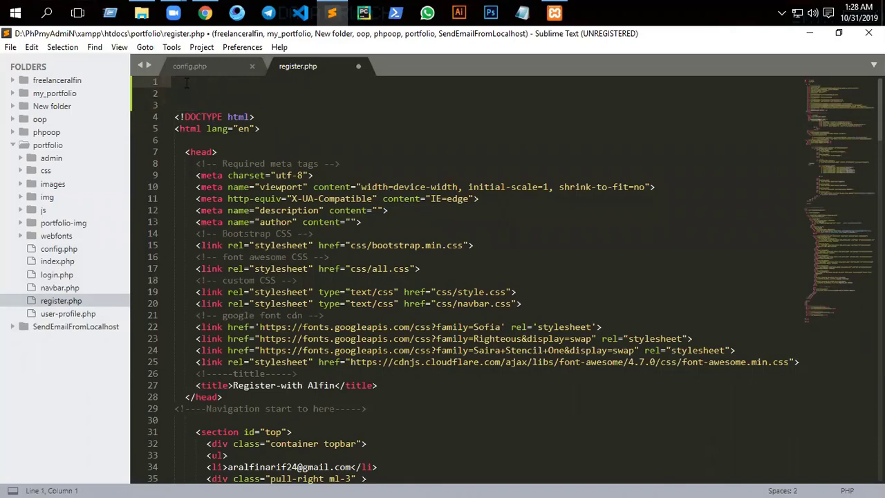
pyautogui.write('<>')
pyautogui.write('??')
pyautogui.write('php')
pyautogui.press('Return')
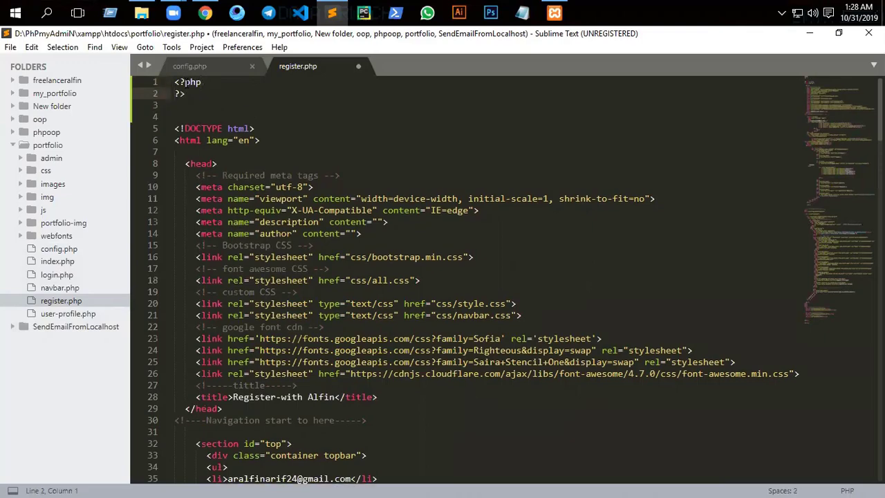
pyautogui.press('Return')
pyautogui.press('Up')
pyautogui.write('r')
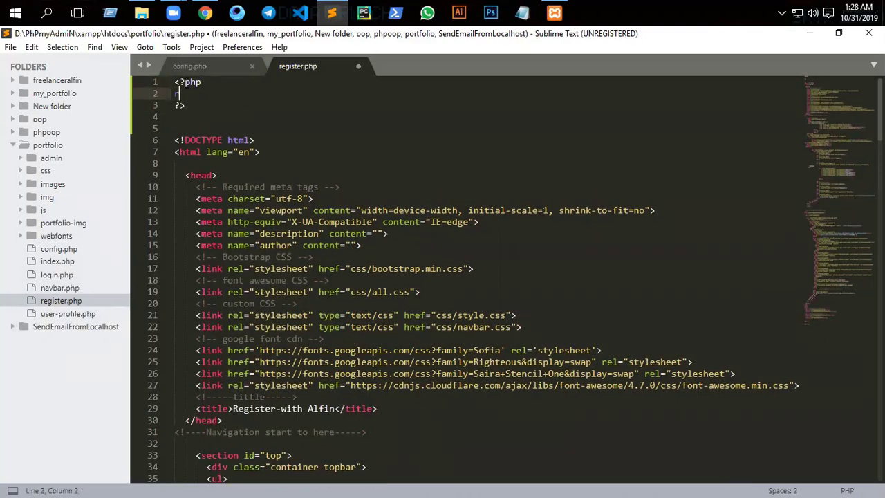
pyautogui.write('equi')
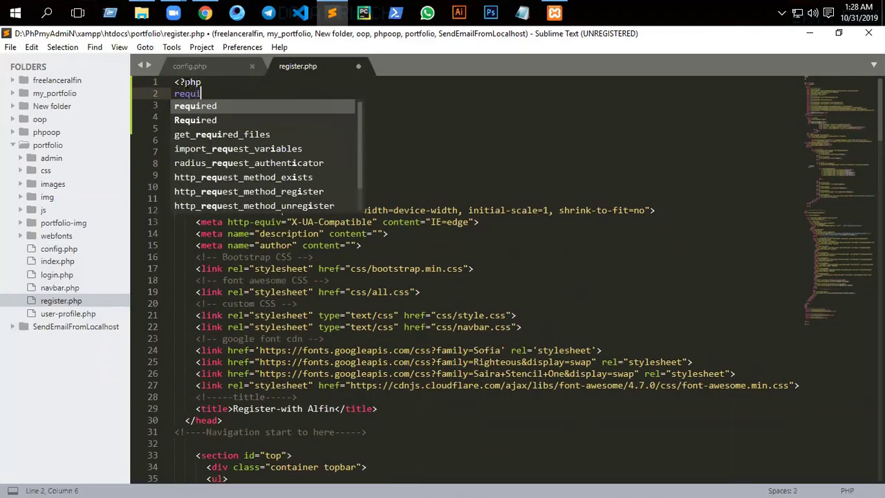
pyautogui.write('re_')
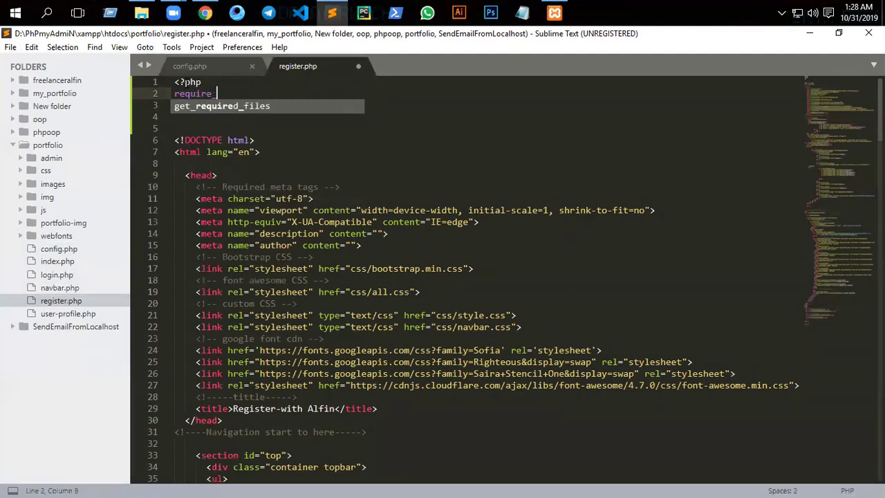
pyautogui.write('once')
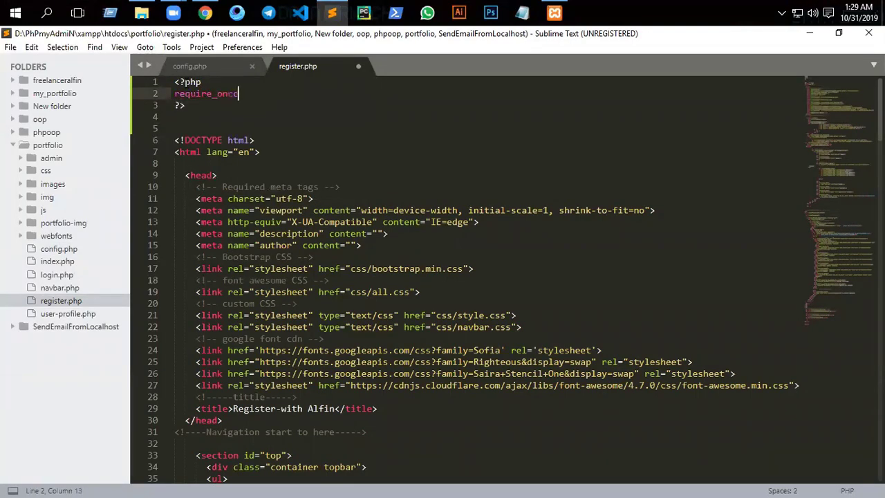
pyautogui.write('("')
pyautogui.write('config')
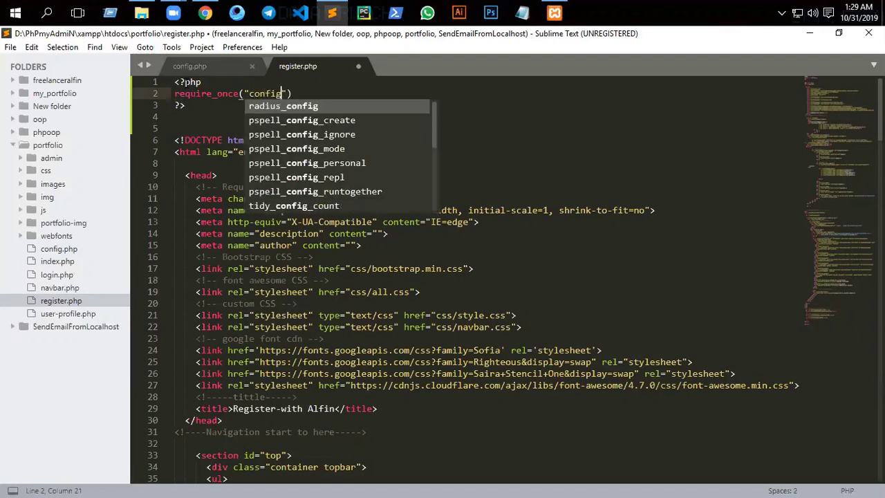
pyautogui.write('.php')
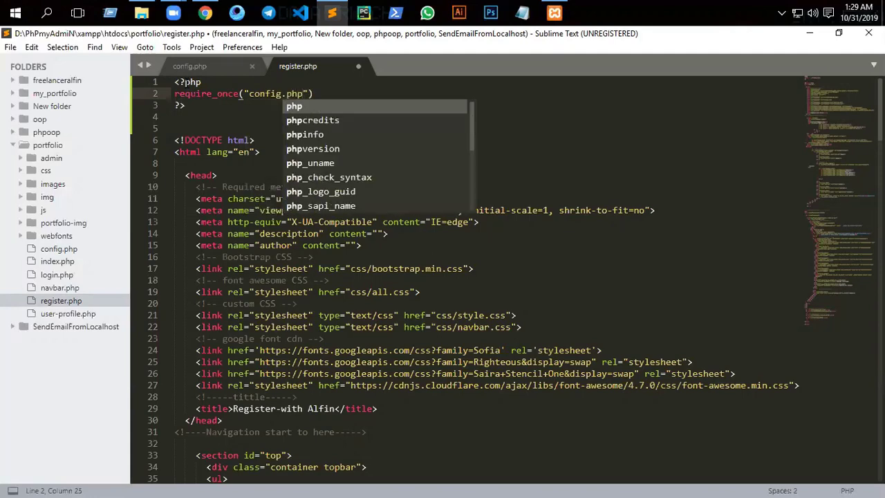
pyautogui.write('");')
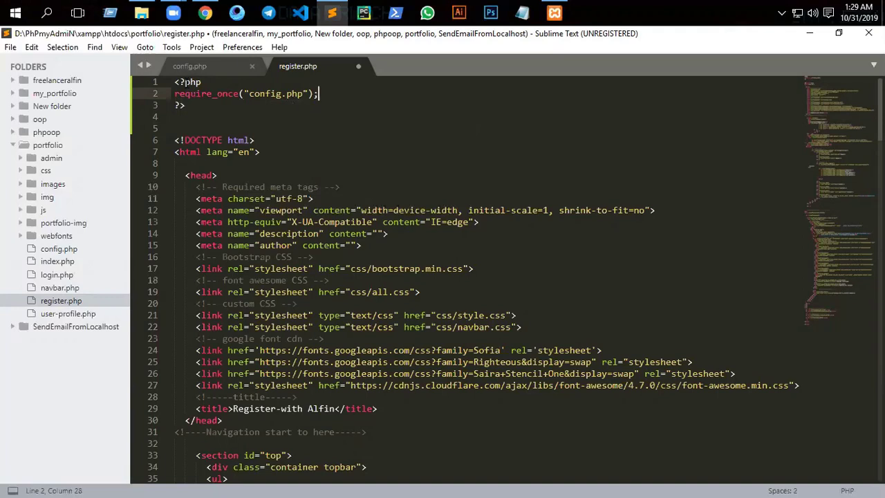
pyautogui.press('Return')
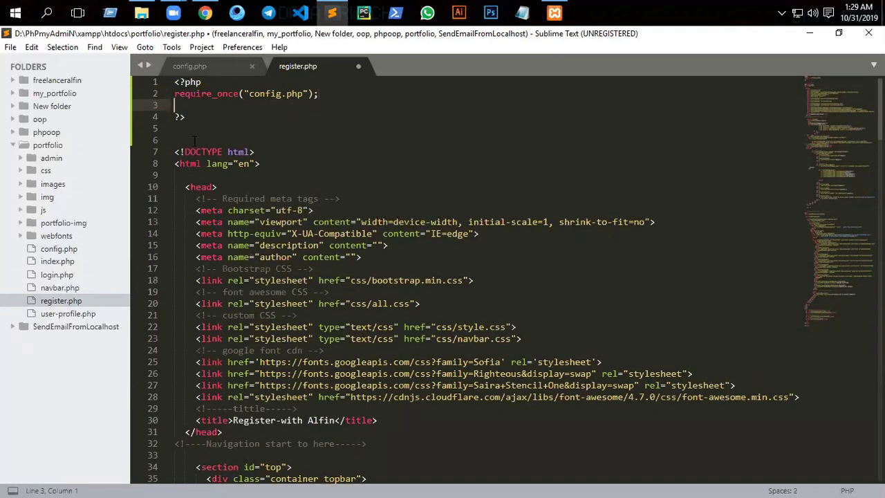
pyautogui.hotkey('ctrl', 's')
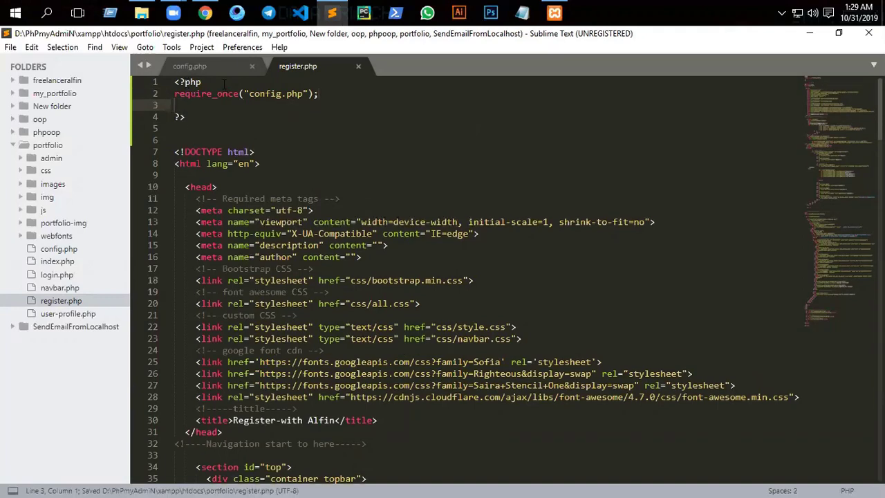
# - Add session_start(); above require_once, remove the extra blank line, and save register.php
pyautogui.click(223, 88)
pyautogui.press('Return')
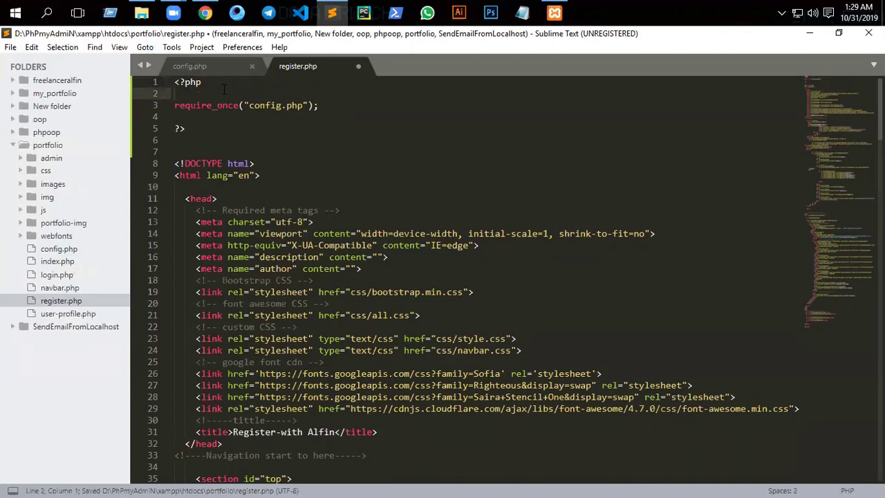
pyautogui.write('se3')
pyautogui.press('BackSpace')
pyautogui.press('BackSpace')
pyautogui.press('BackSpace')
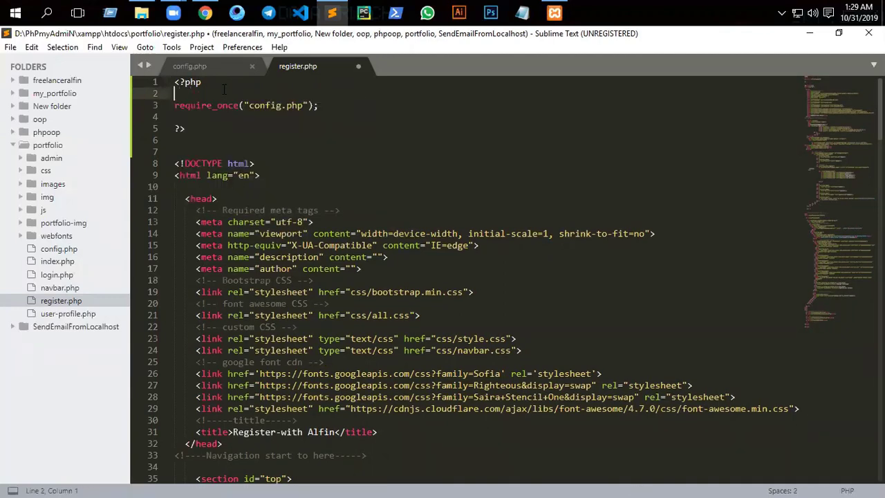
pyautogui.write('sess')
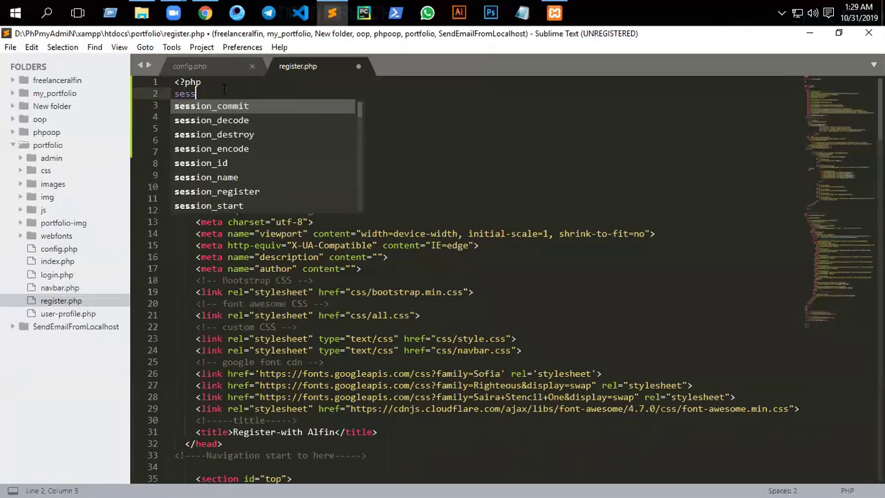
pyautogui.click(224, 206)
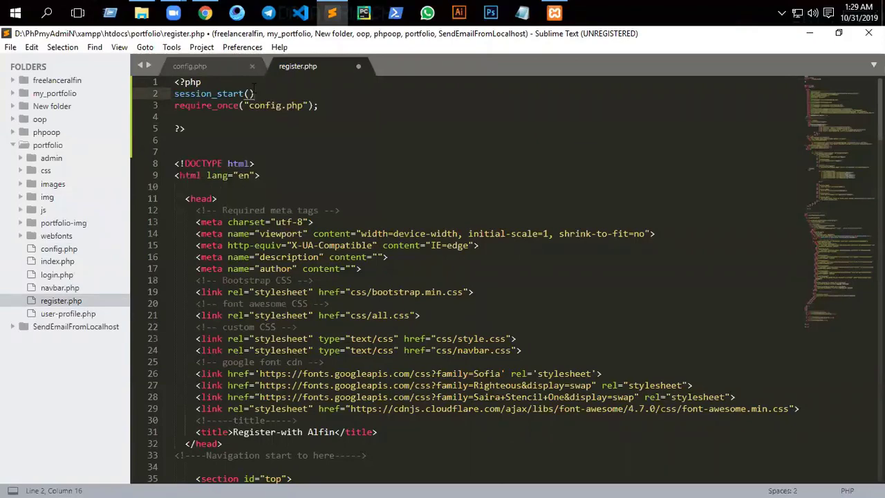
pyautogui.hotkey('ctrl', 's')
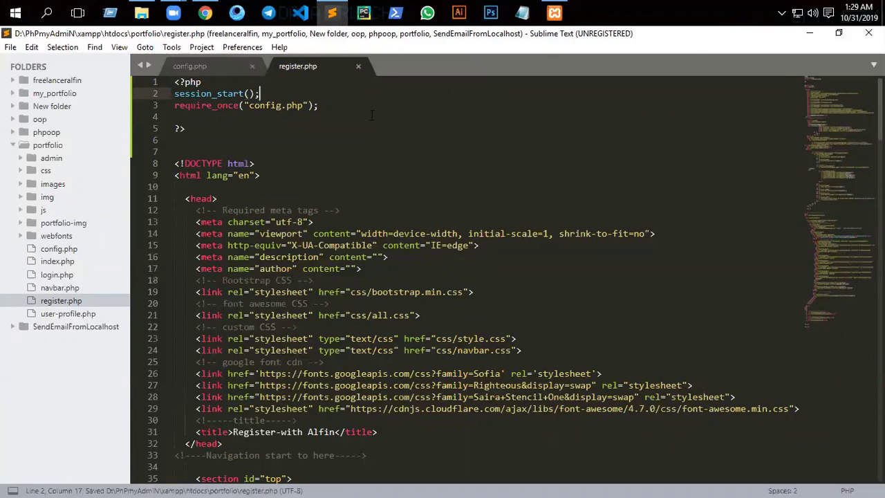
pyautogui.press('Down')
pyautogui.press('Down')
pyautogui.press('BackSpace')
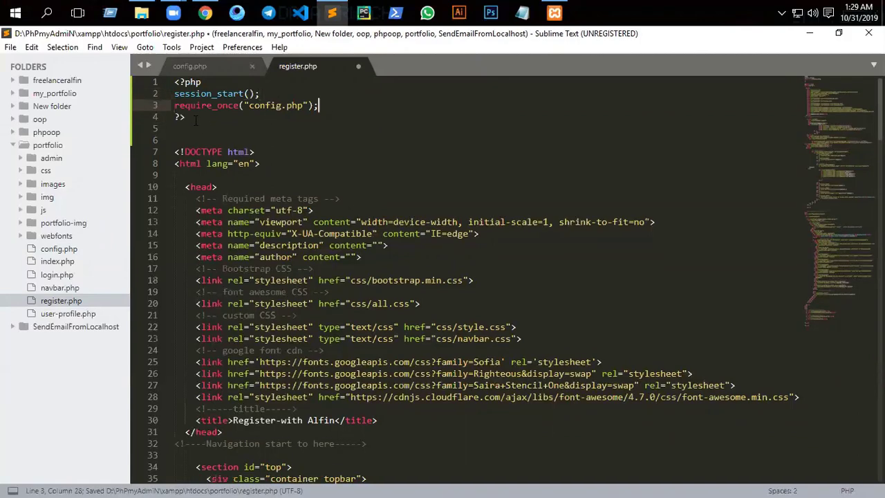
pyautogui.scroll(-1, 216, 133)
pyautogui.scroll(-9, 216, 133)
pyautogui.hotkey('ctrl', 's')
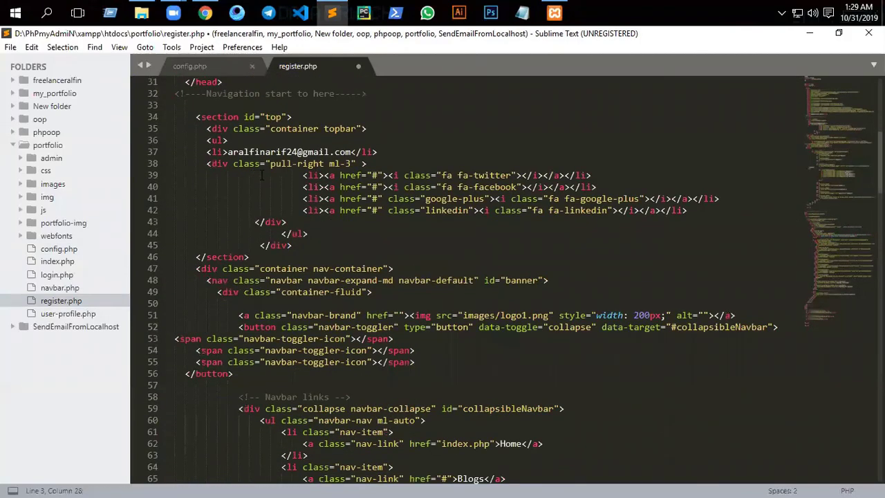